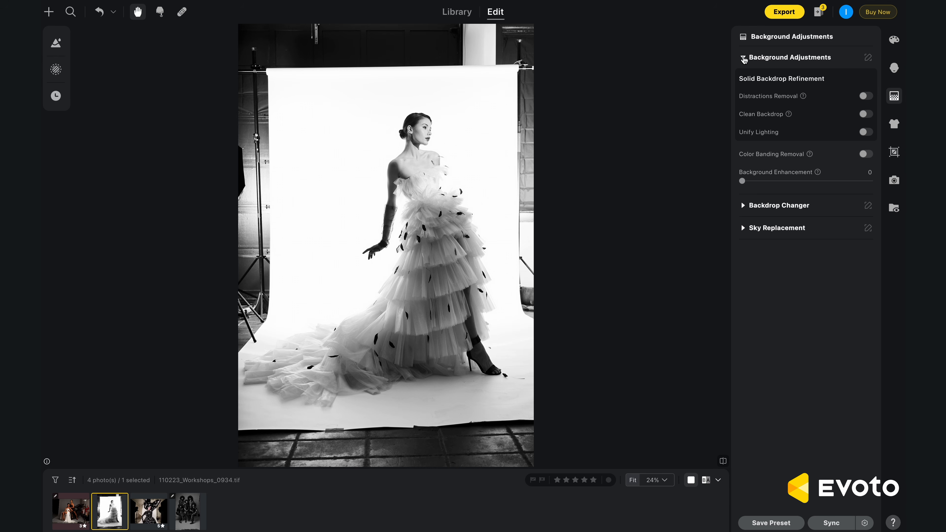
- Turn on Distractions Removal for the black-and-white photo of the woman in the tiered gown
click(743, 58)
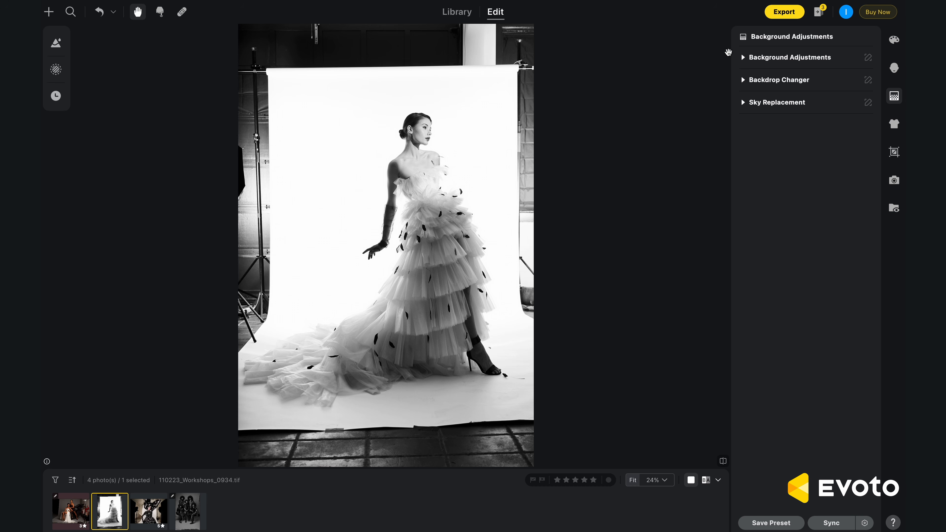
click(743, 57)
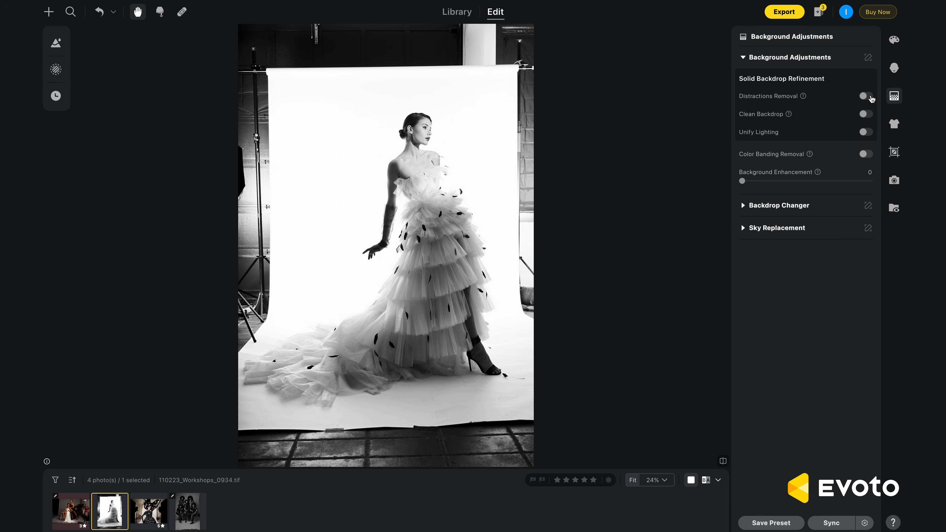
click(865, 96)
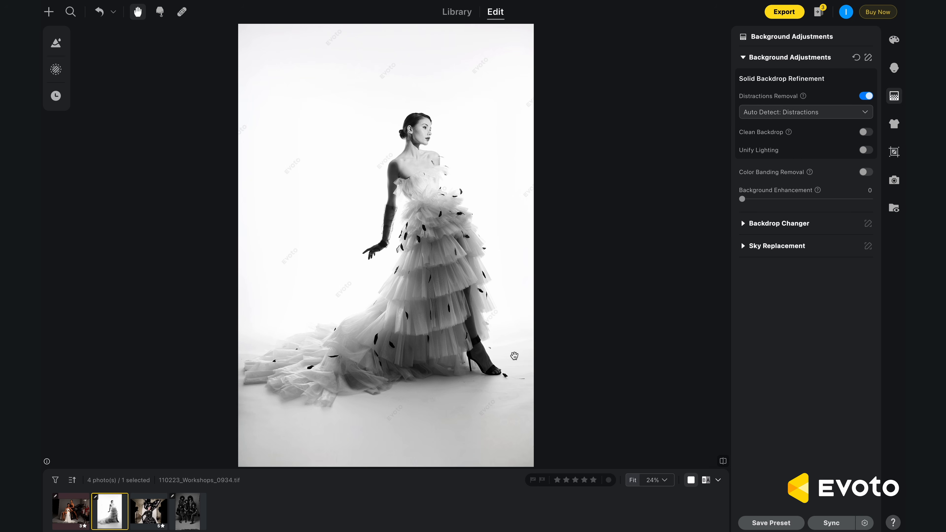
- Turn on Clean Backdrop for the gown photo and set its backdrop type to Solid Backdrop
scroll(508, 381, up, 1)
scroll(478, 382, up, 3)
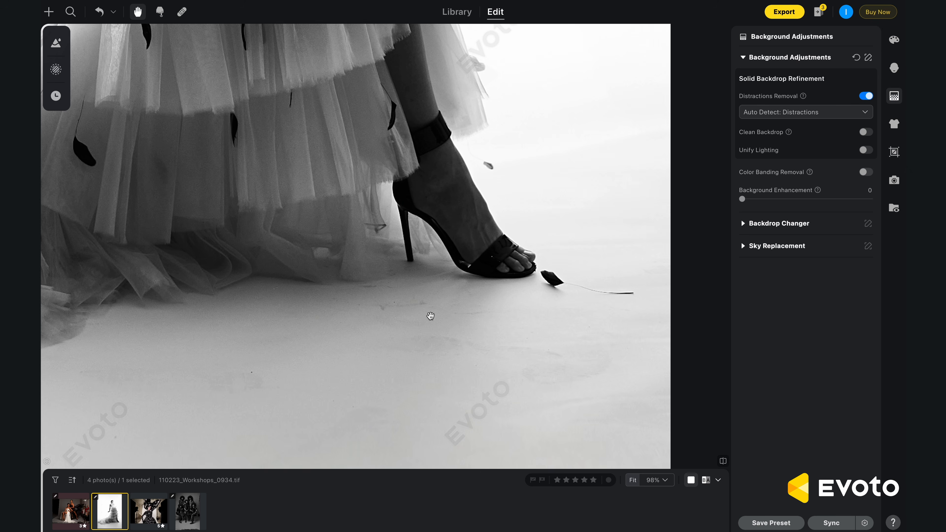
click(866, 133)
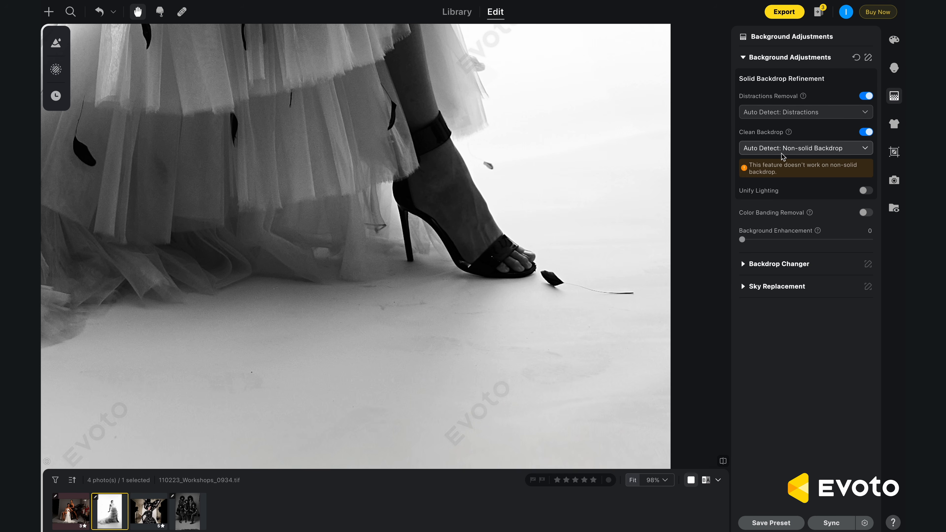
click(832, 153)
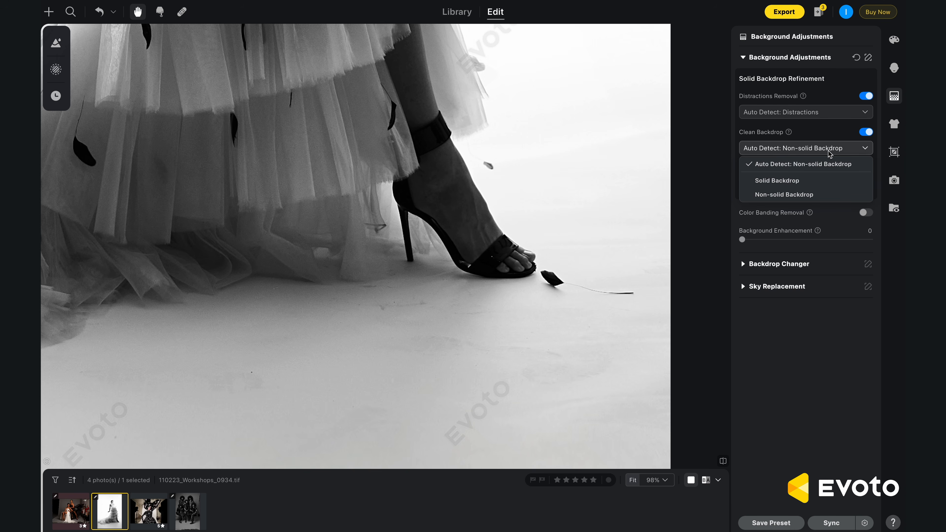
click(815, 183)
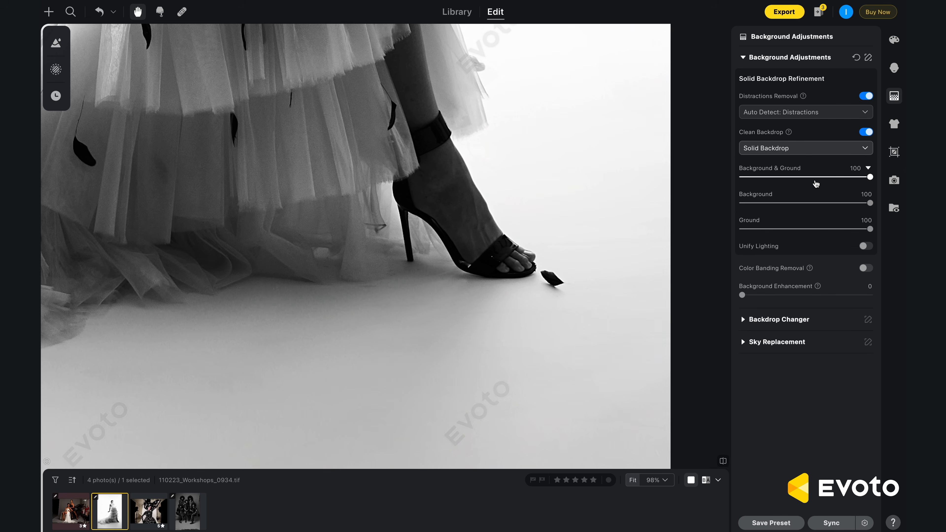
- Inspect the floor around the gown's train and compare the edited photo with the original
drag(351, 328, 484, 305)
scroll(511, 289, down, 4)
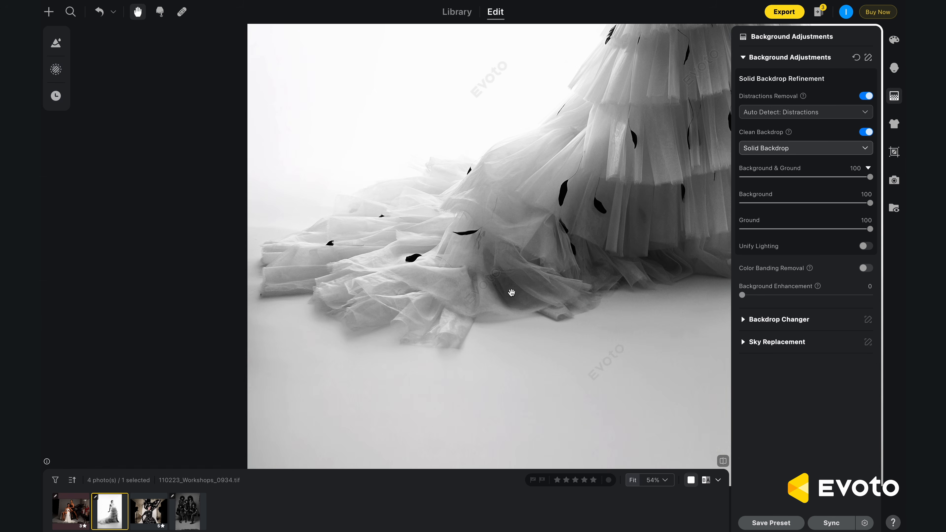
scroll(412, 258, up, 1)
scroll(412, 258, down, 2)
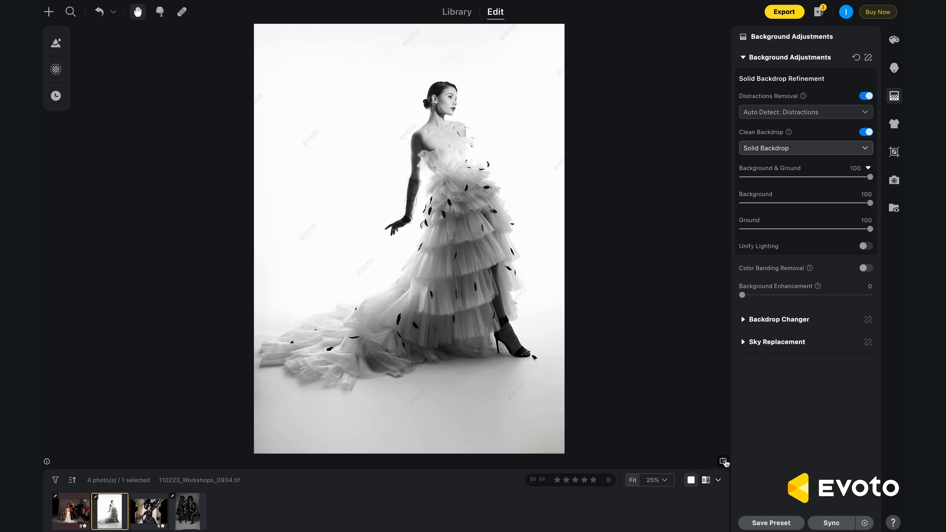
click(723, 462)
click(724, 462)
- Open the polka-dot dress photo and turn on Distractions Removal with its detection overridden to Distractions
click(143, 511)
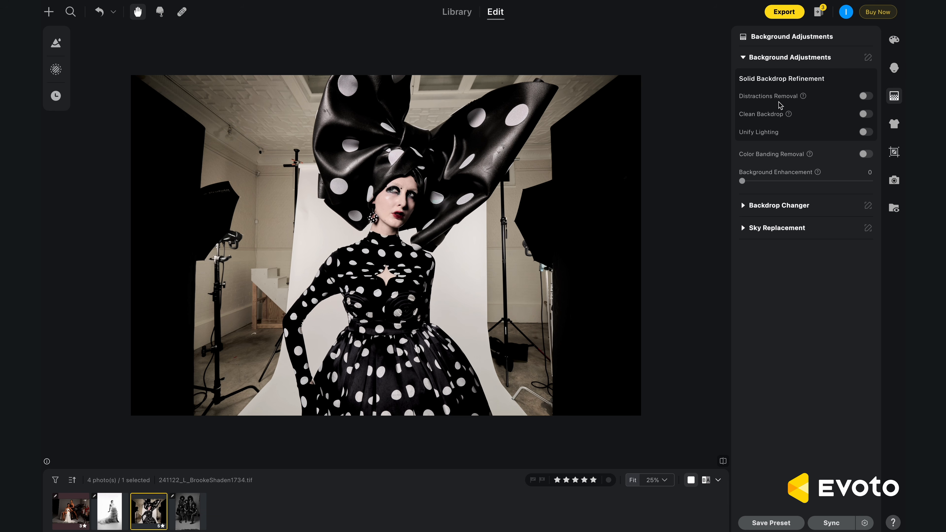
click(863, 97)
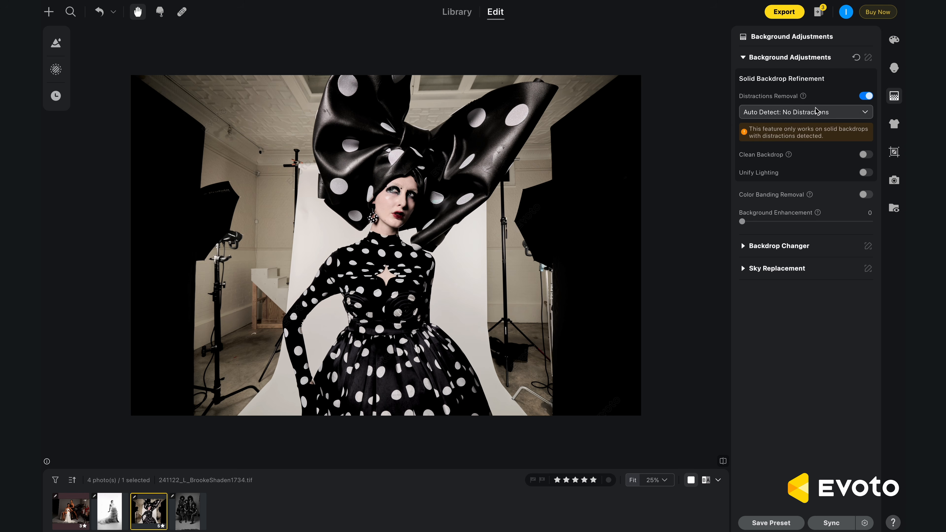
click(815, 111)
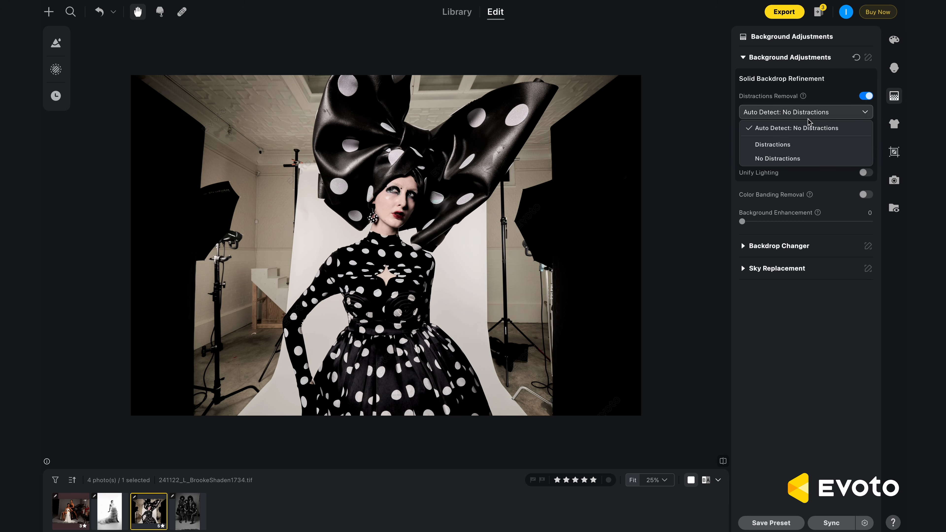
click(787, 146)
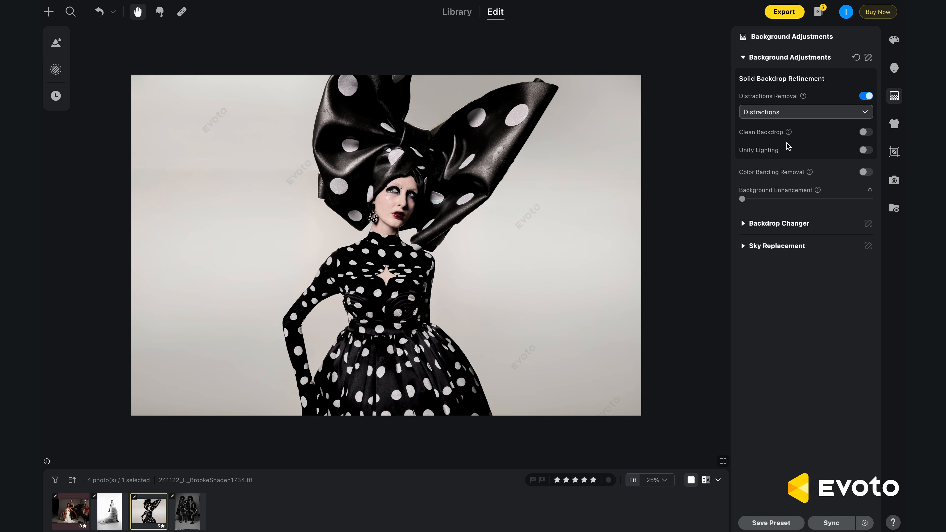
- Turn on Clean Backdrop for the polka-dot dress photo and set it to Solid Backdrop
click(866, 133)
click(853, 148)
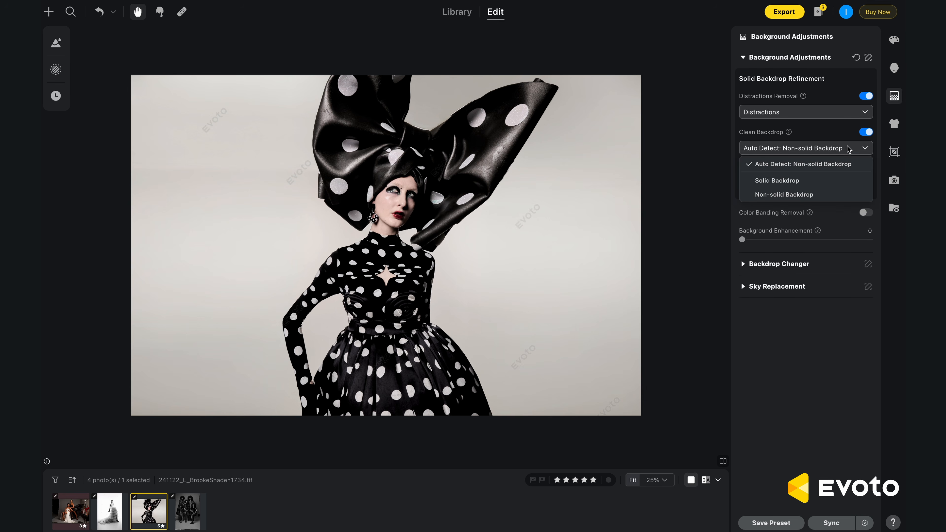
click(822, 180)
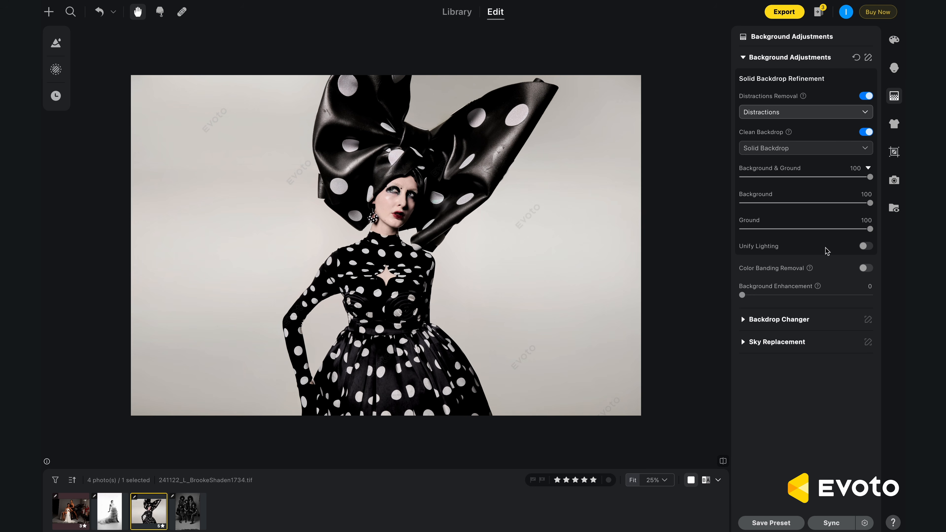
- Enable Unify Lighting as Solid Backdrop on the polka-dot dress photo and set its luminance to 95
click(868, 247)
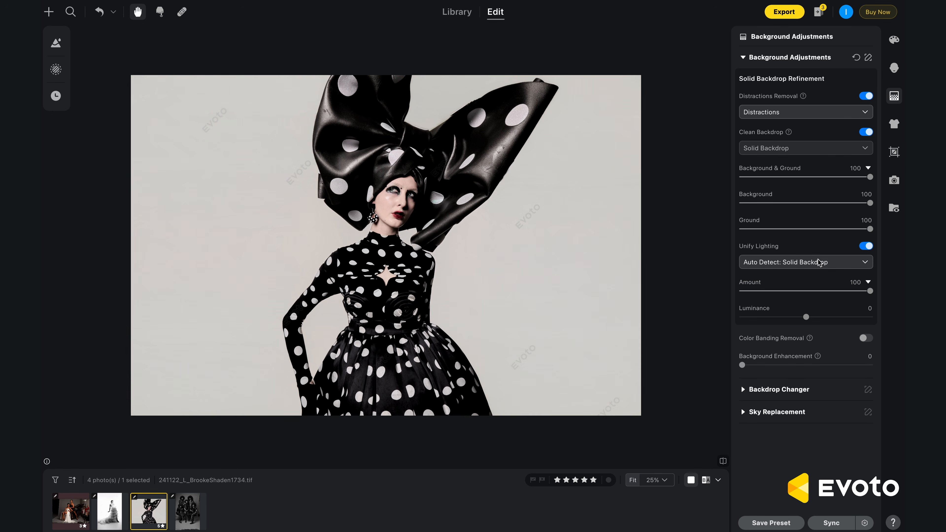
click(818, 262)
click(803, 294)
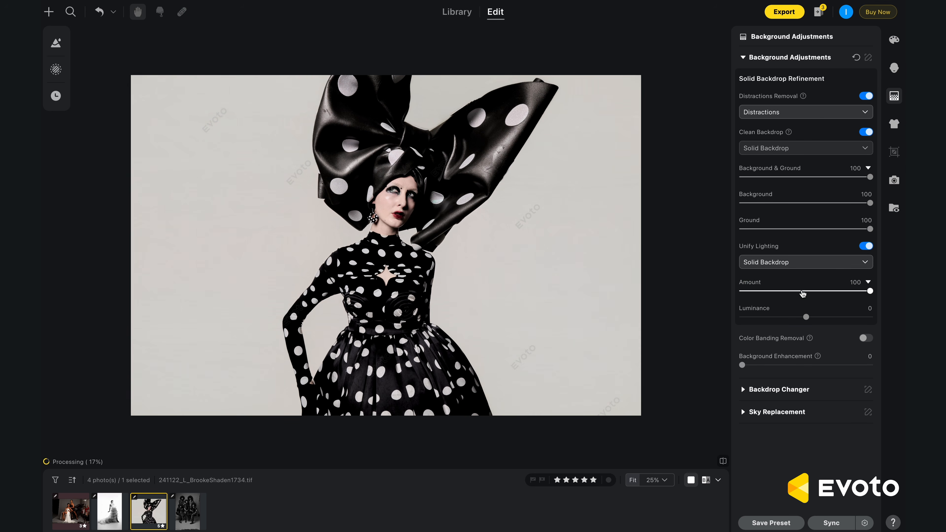
click(866, 246)
click(867, 247)
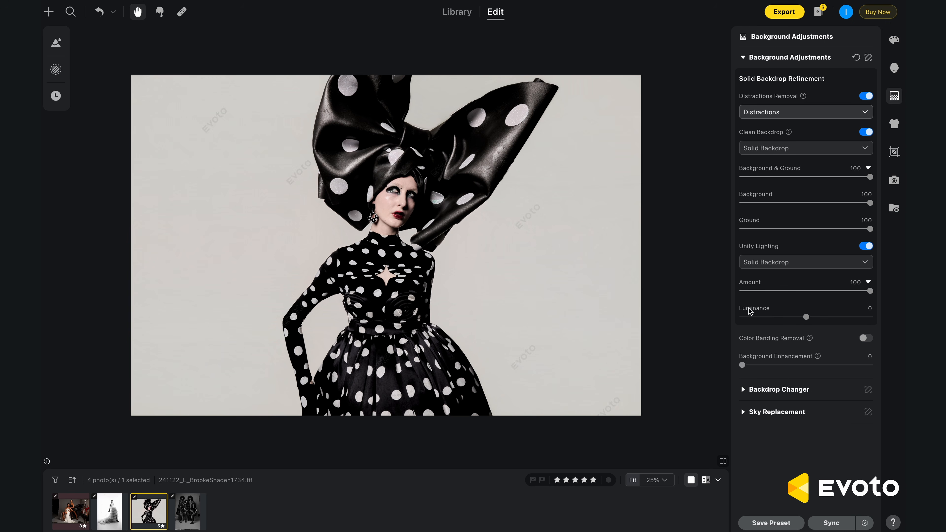
drag(806, 317, 867, 318)
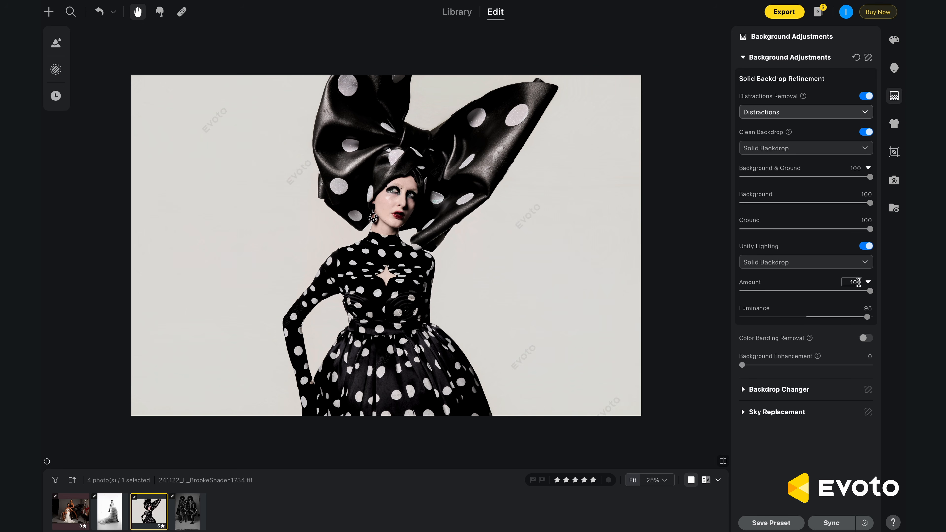
- Open the black-and-white group portrait and turn on Distractions Removal, keeping it set to Distractions
click(188, 511)
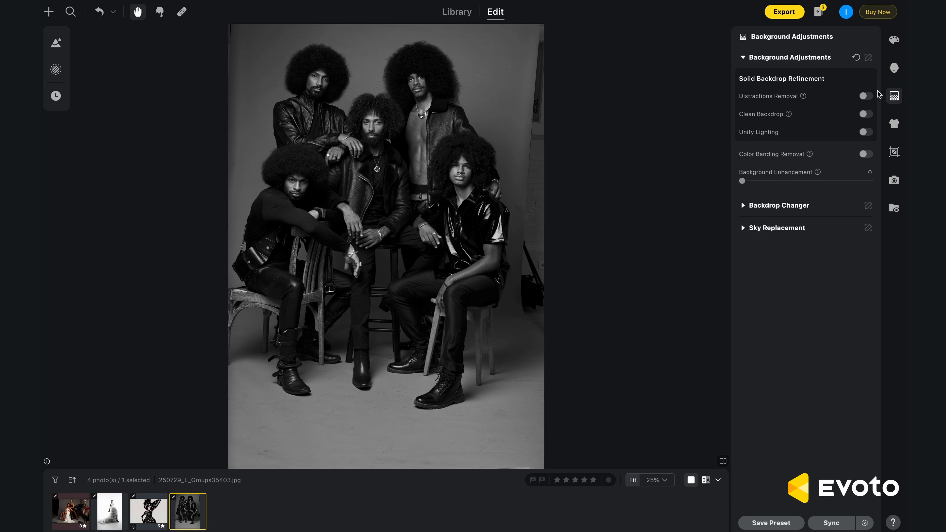
click(866, 98)
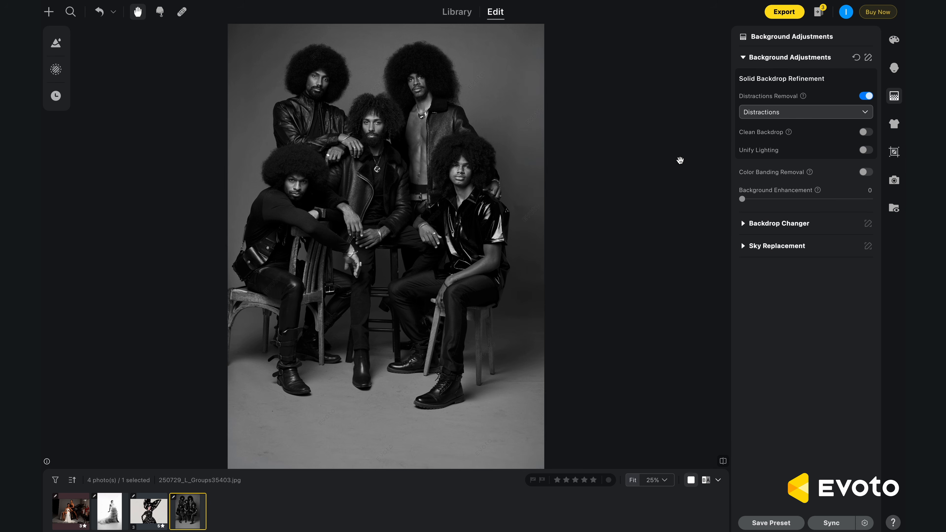
click(792, 113)
click(793, 113)
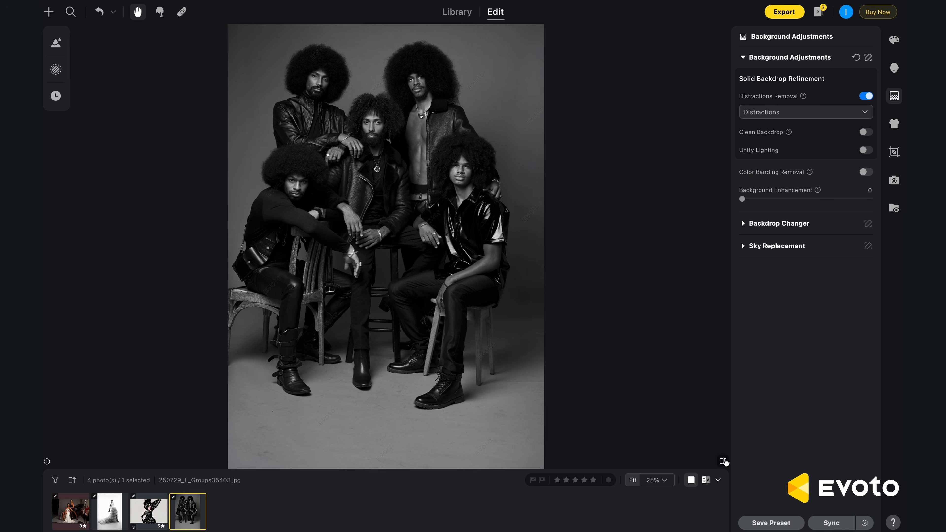
- Turn on Clean Backdrop set to Solid Backdrop to clear the floor marks around the group's shoes
scroll(382, 375, up, 1)
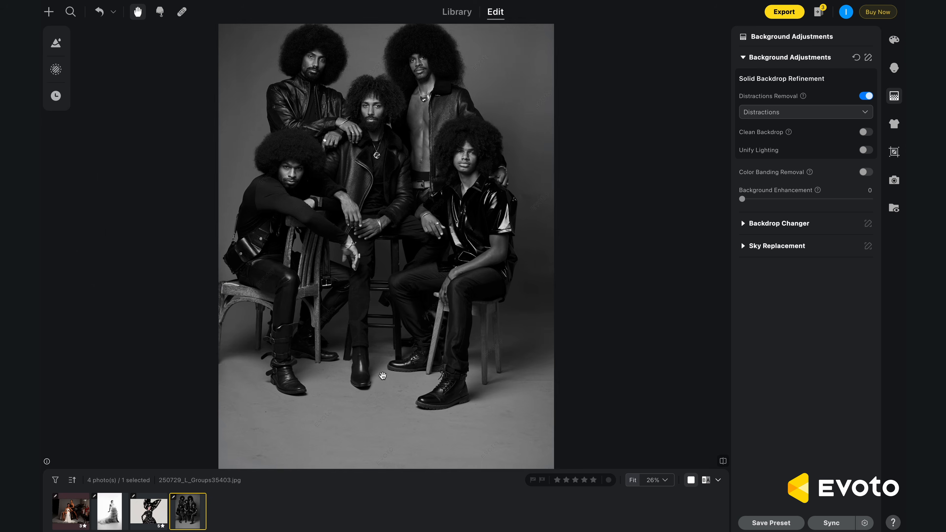
scroll(383, 376, up, 8)
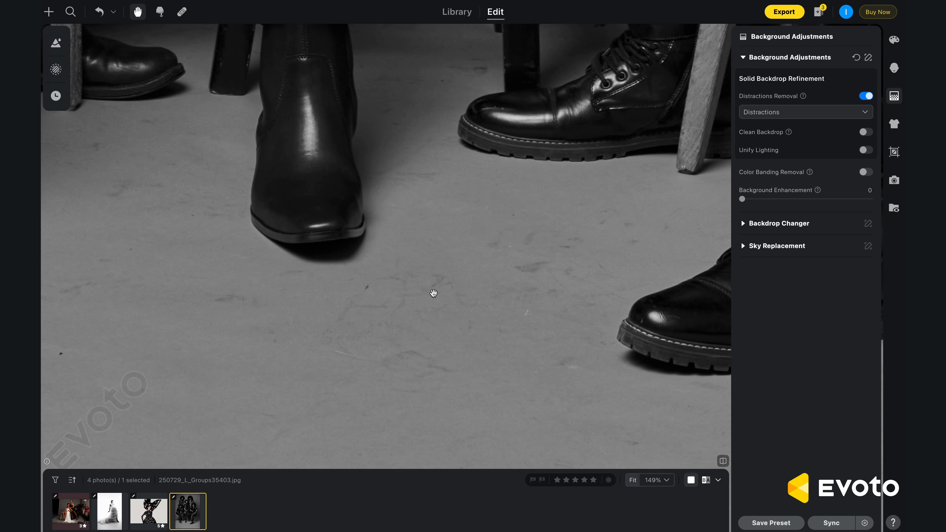
click(868, 137)
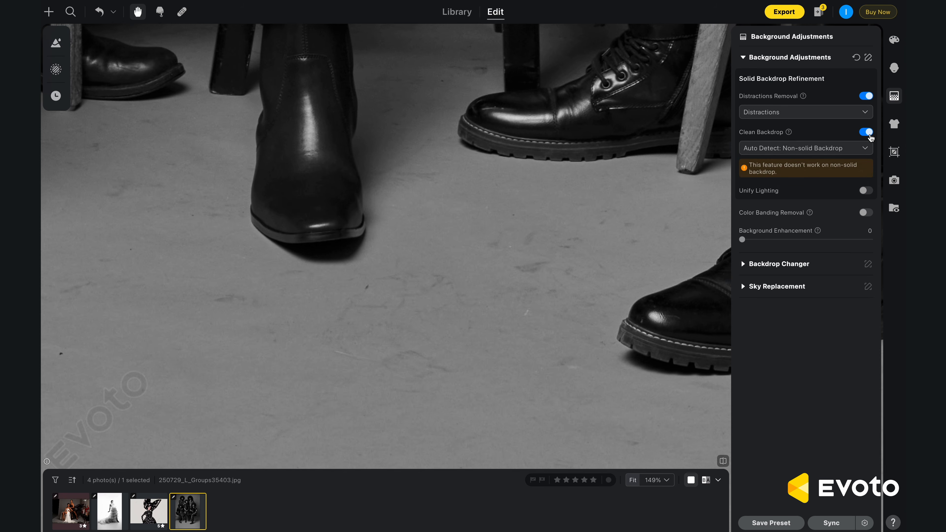
click(821, 149)
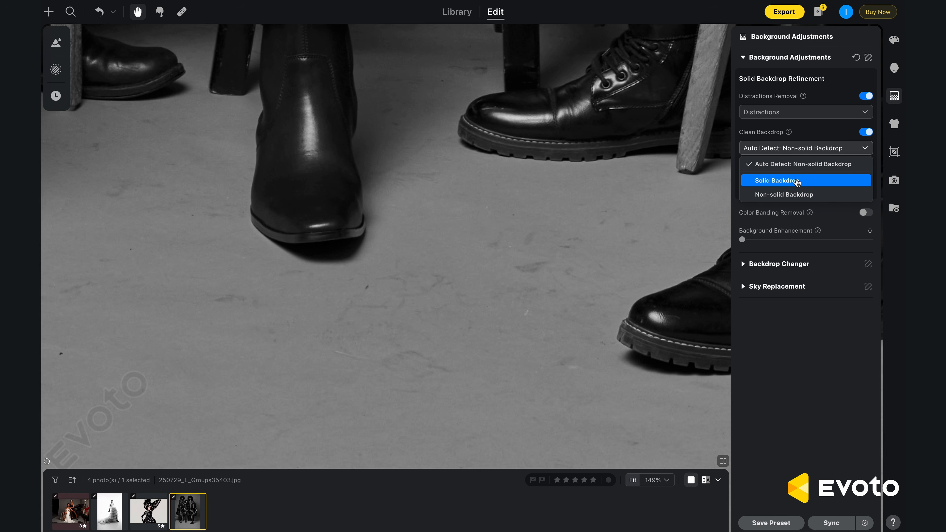
click(796, 181)
drag(442, 282, 431, 284)
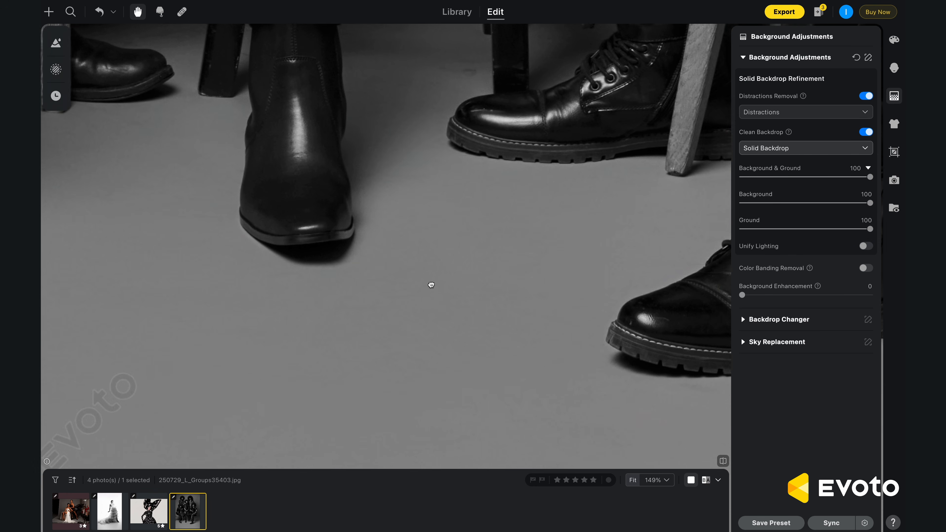
- Turn on Unify Lighting for the group portrait and set its backdrop type to Solid Backdrop
scroll(431, 285, down, 10)
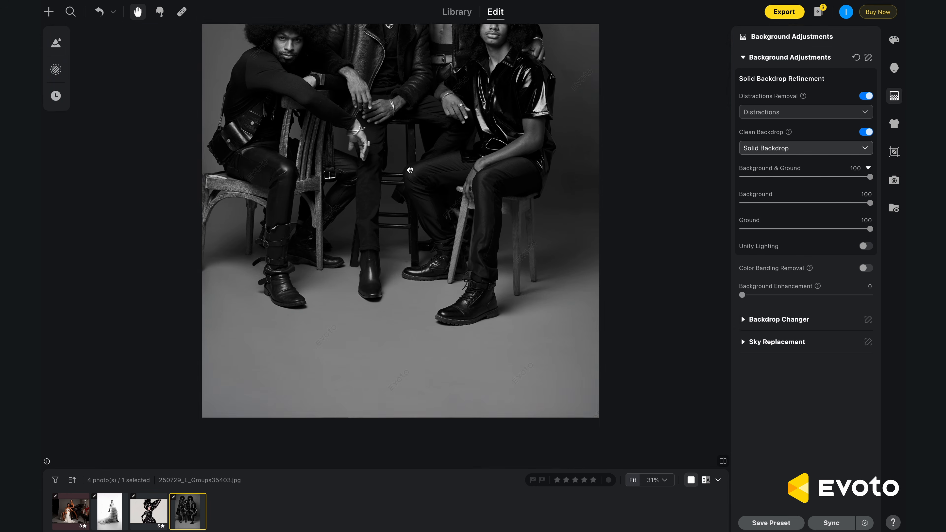
scroll(409, 170, down, 3)
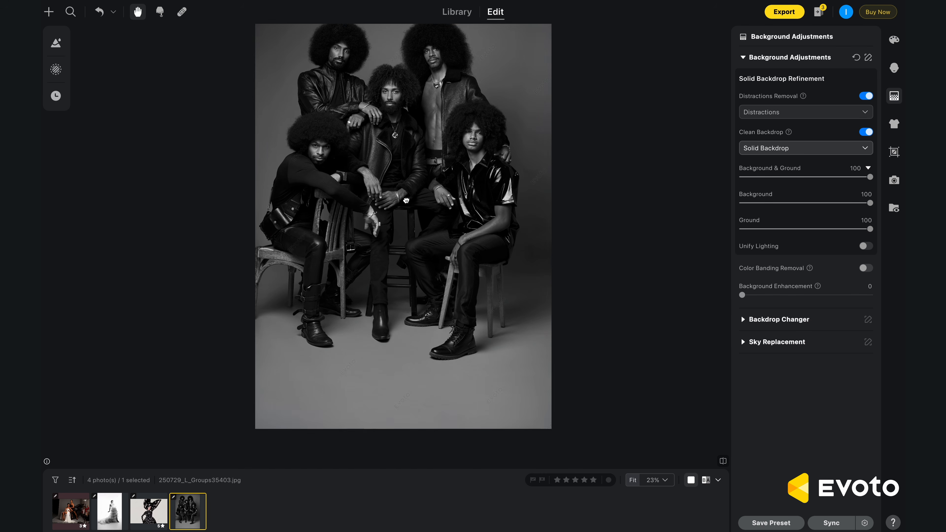
drag(406, 201, 407, 223)
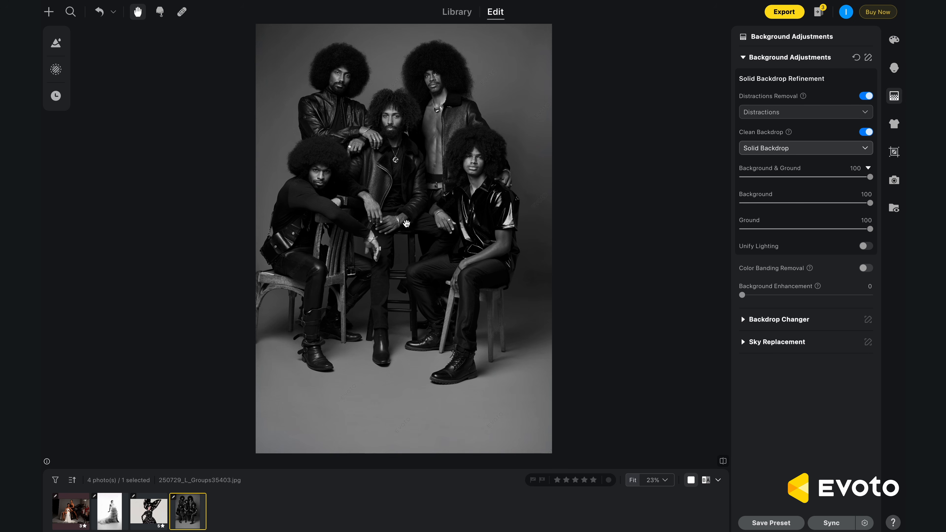
click(866, 247)
click(841, 262)
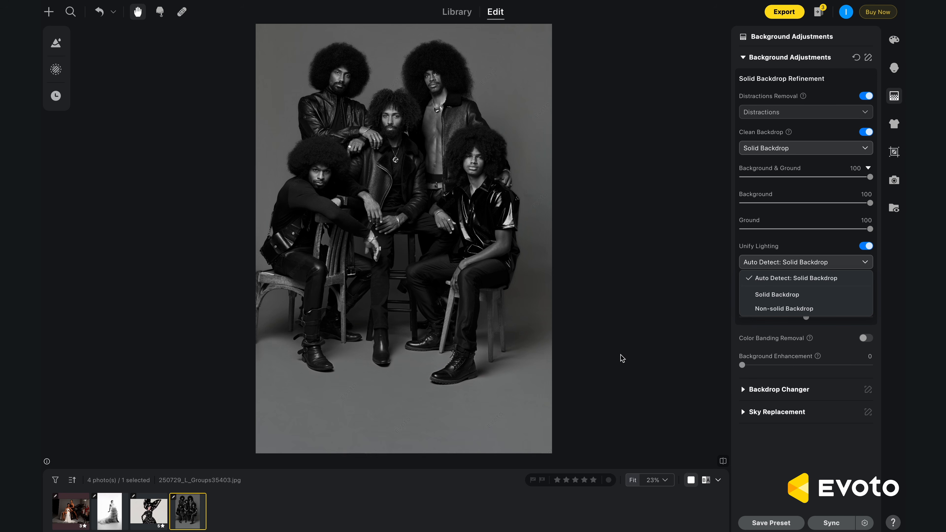
click(781, 295)
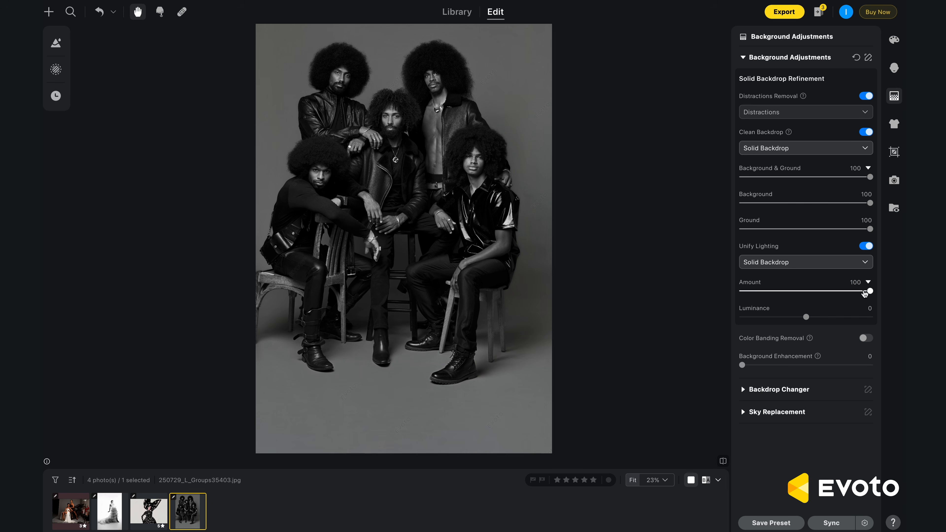
- Try the extremes of the group portrait's Unify Lighting amount and set it to 73
drag(864, 293, 733, 287)
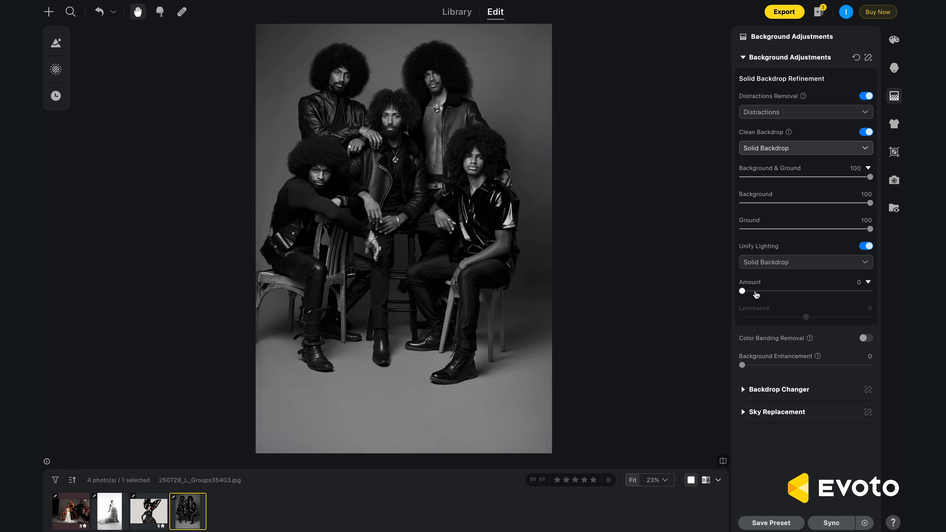
drag(763, 293, 889, 301)
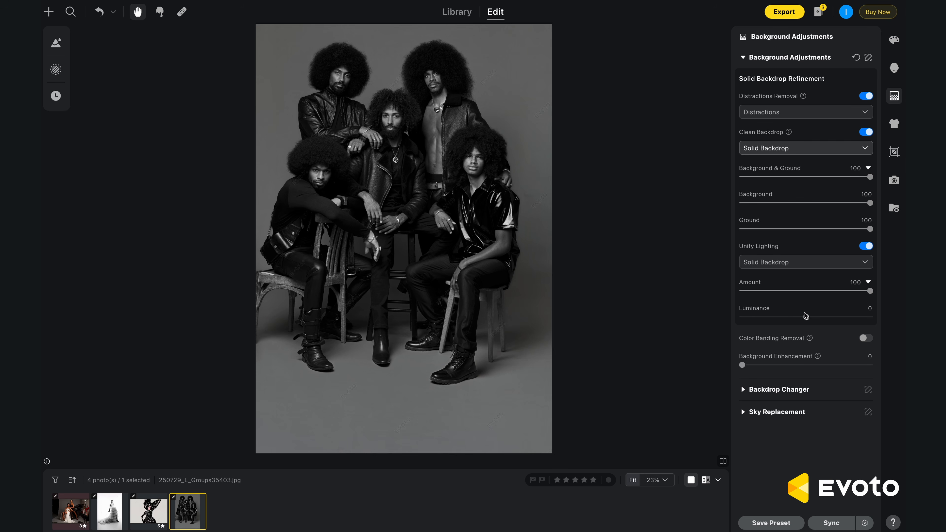
click(836, 291)
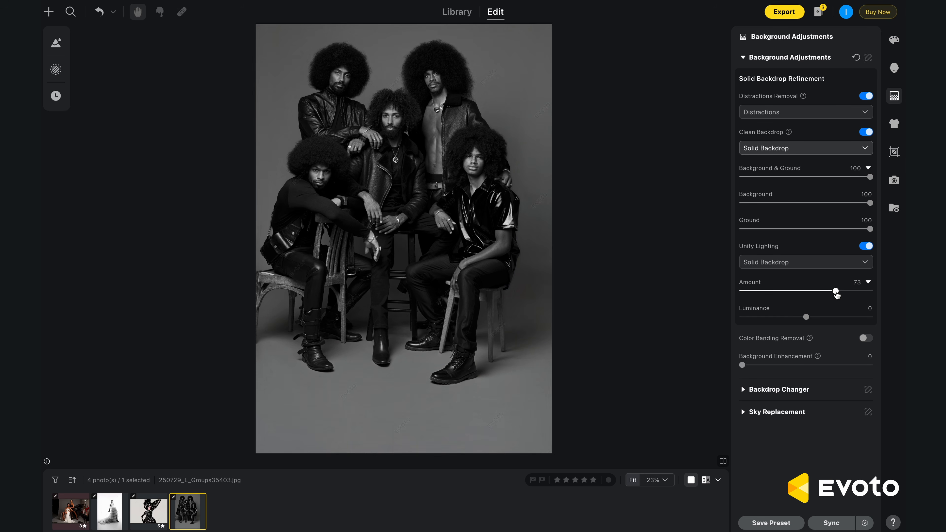
- Set the Unify Lighting amount for the black-and-white group portrait to 79
drag(836, 292, 829, 293)
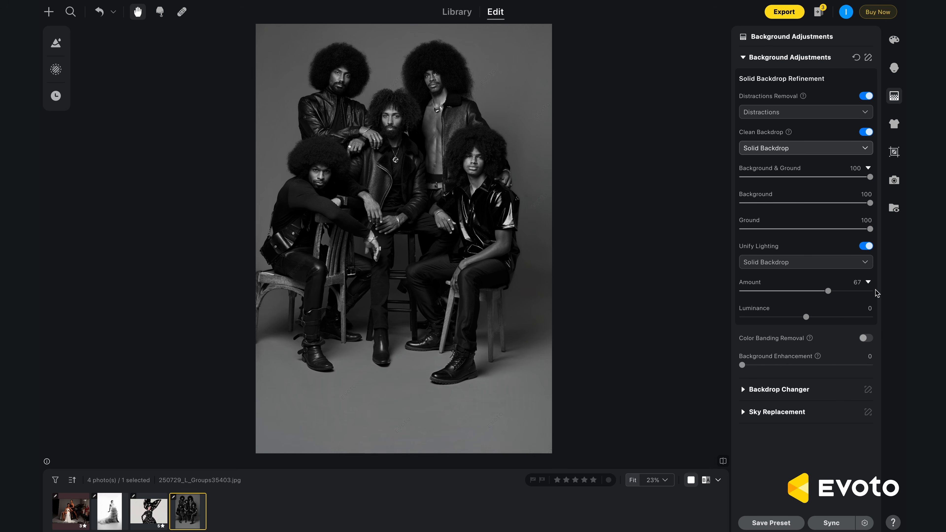
click(850, 292)
drag(850, 291, 844, 292)
- Examine the group portrait's backdrop closely for color banding, especially beside the hair of the man standing on the left
scroll(535, 277, up, 3)
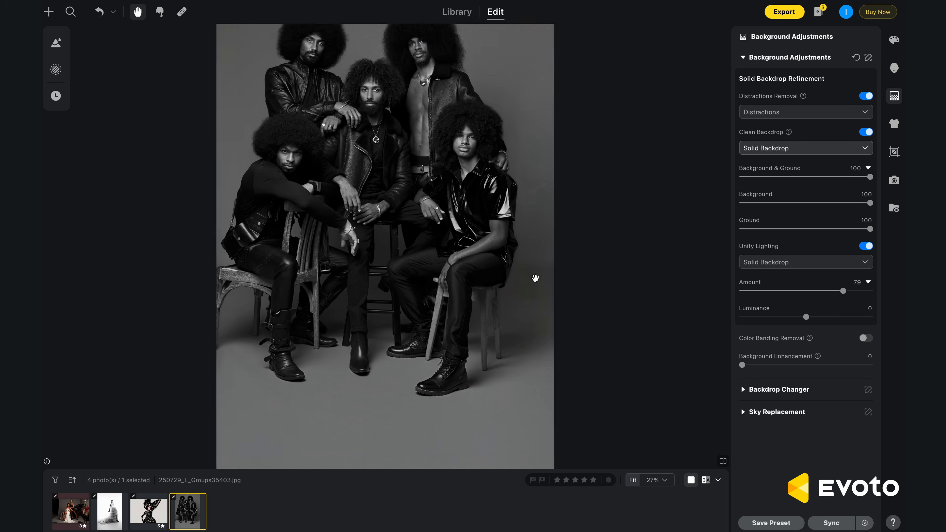
drag(491, 188, 510, 403)
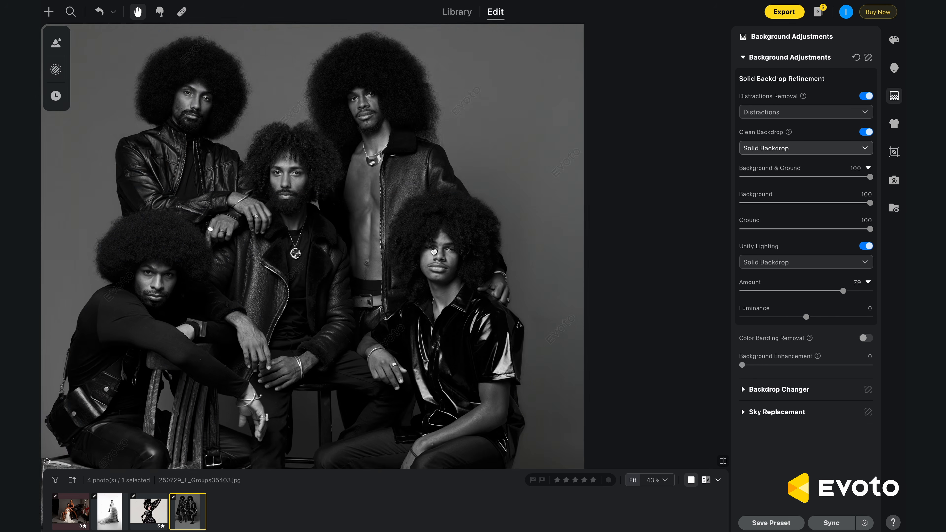
drag(434, 253, 585, 301)
scroll(296, 137, up, 3)
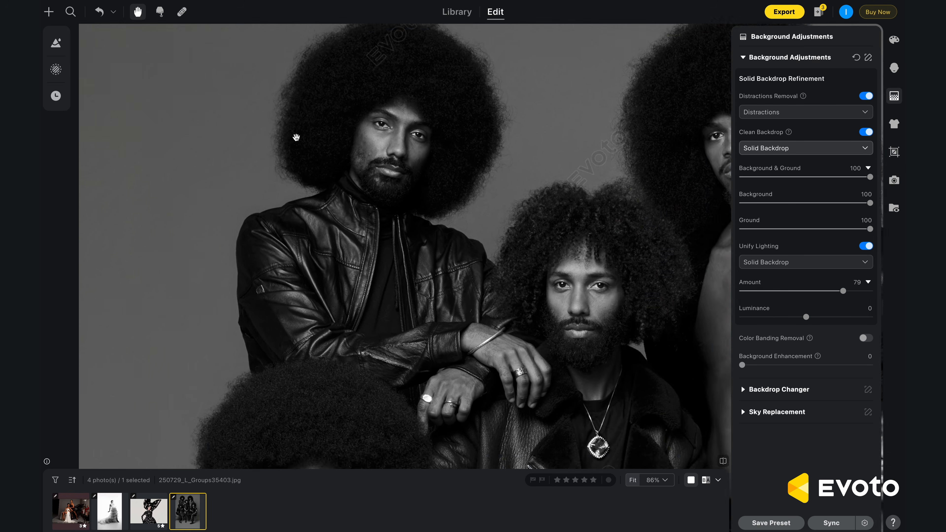
drag(296, 137, 412, 270)
scroll(370, 275, up, 3)
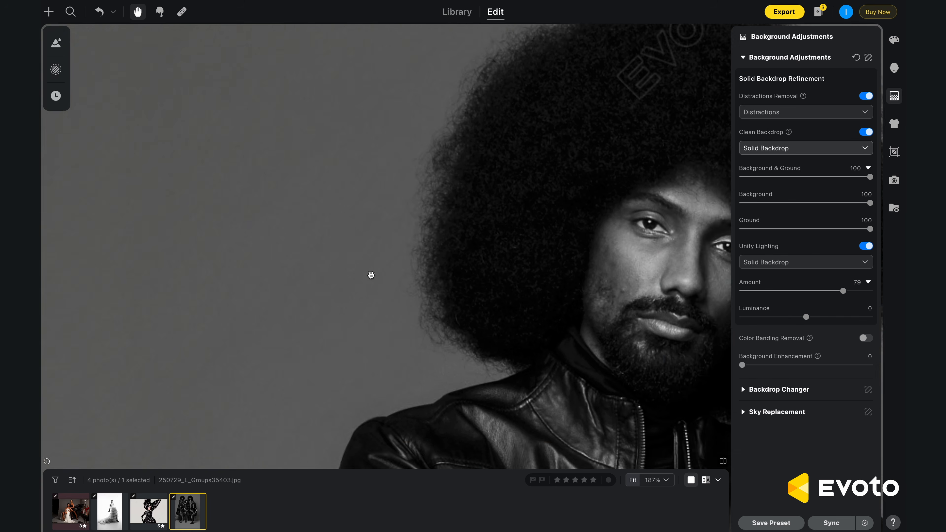
drag(347, 270, 281, 234)
scroll(282, 234, down, 6)
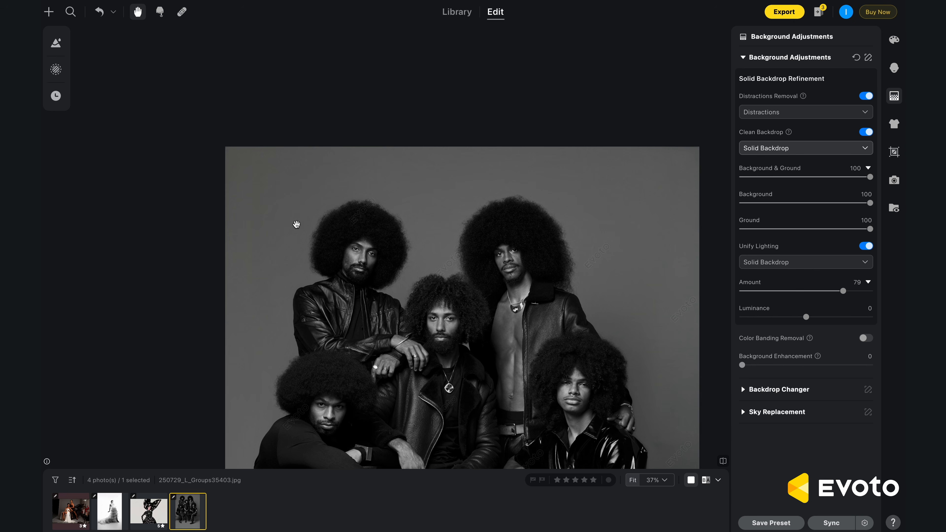
scroll(297, 224, up, 5)
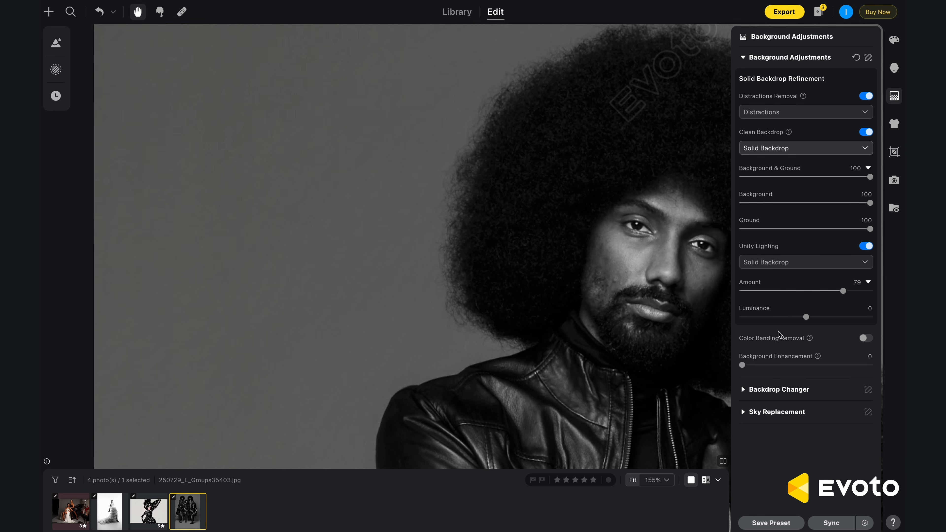
- Turn on Color Banding Removal for the group portrait and set its backdrop type to Solid Backdrop
click(867, 339)
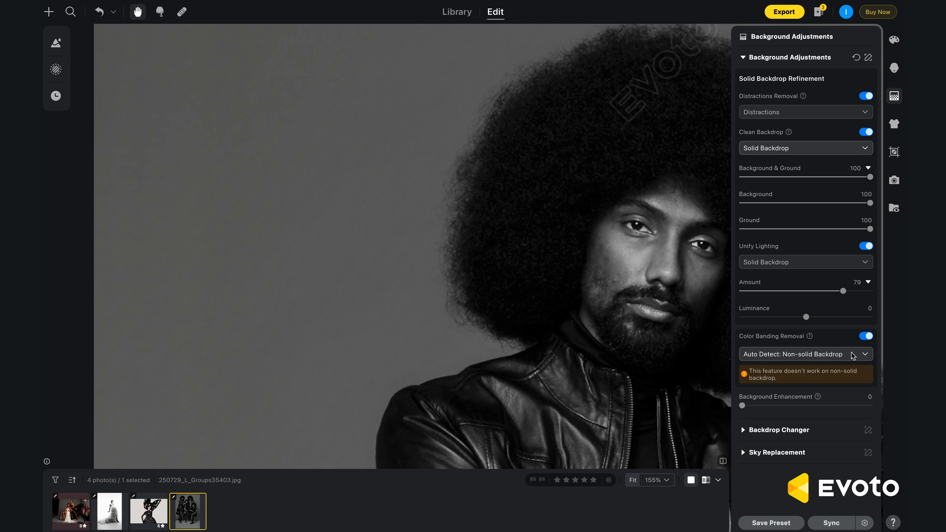
click(830, 354)
click(806, 386)
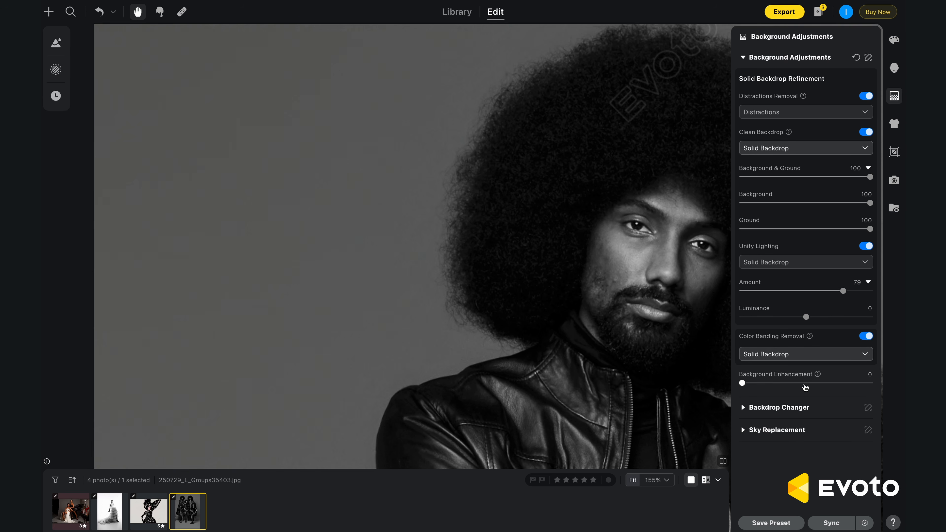
- Compare the group portrait's backdrop with Color Banding Removal off and on, leaving it on, and review the whole image
click(846, 356)
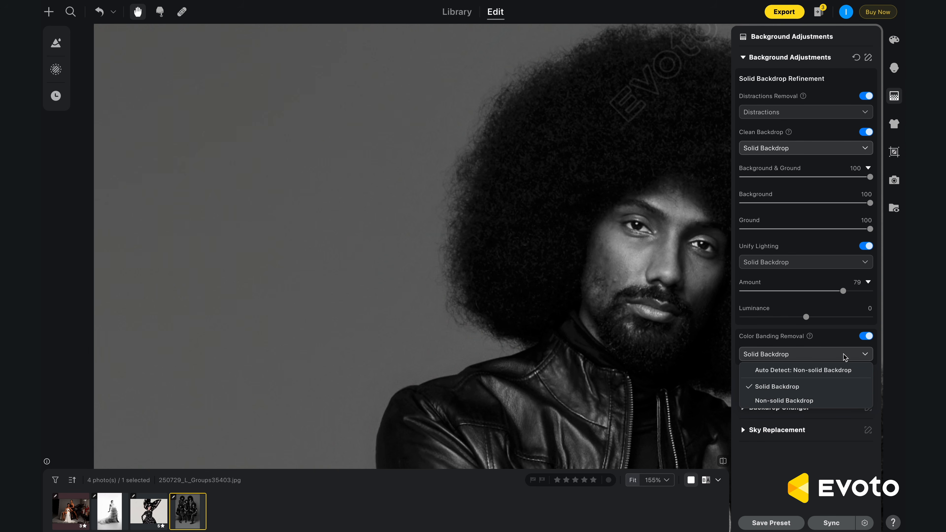
click(865, 337)
click(864, 338)
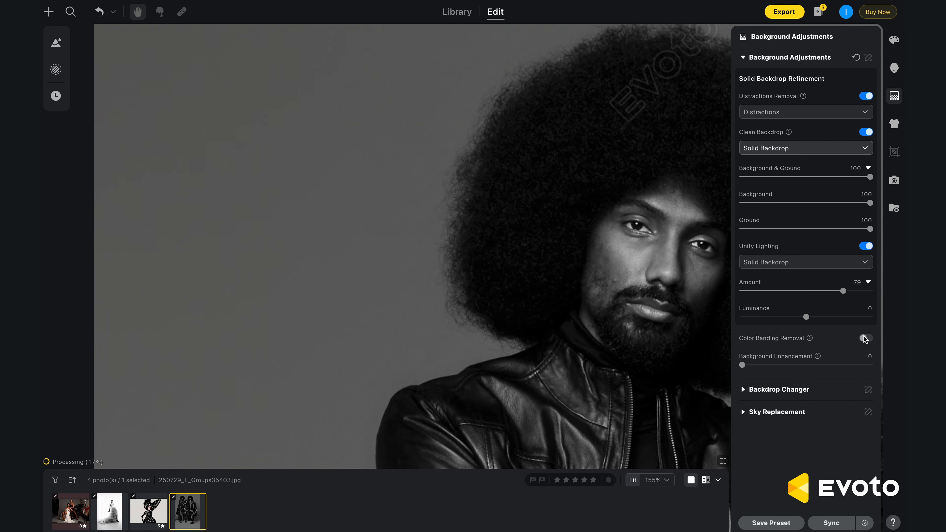
scroll(308, 209, up, 3)
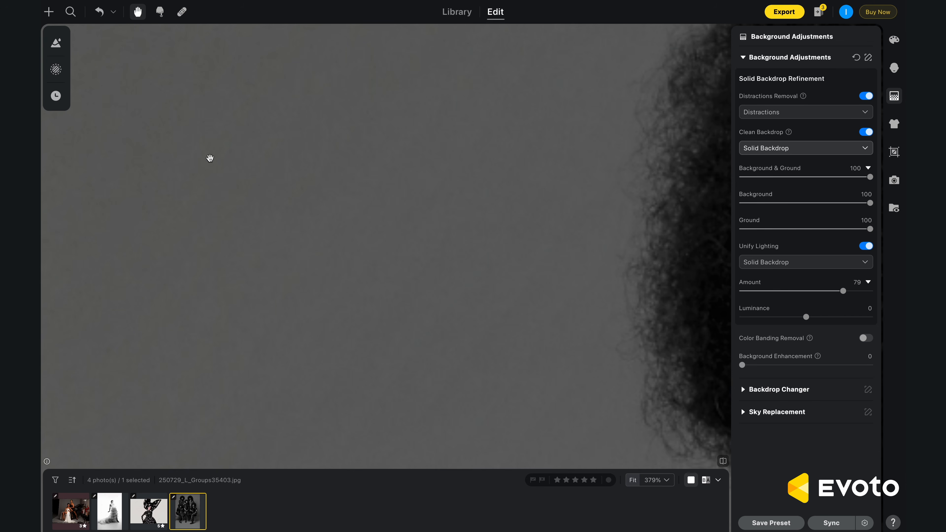
click(866, 338)
scroll(555, 303, down, 6)
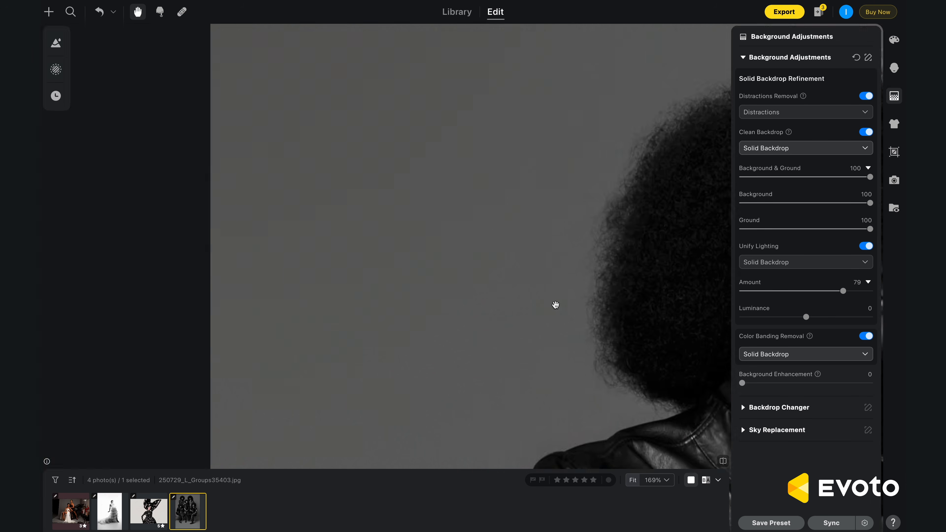
scroll(371, 194, down, 4)
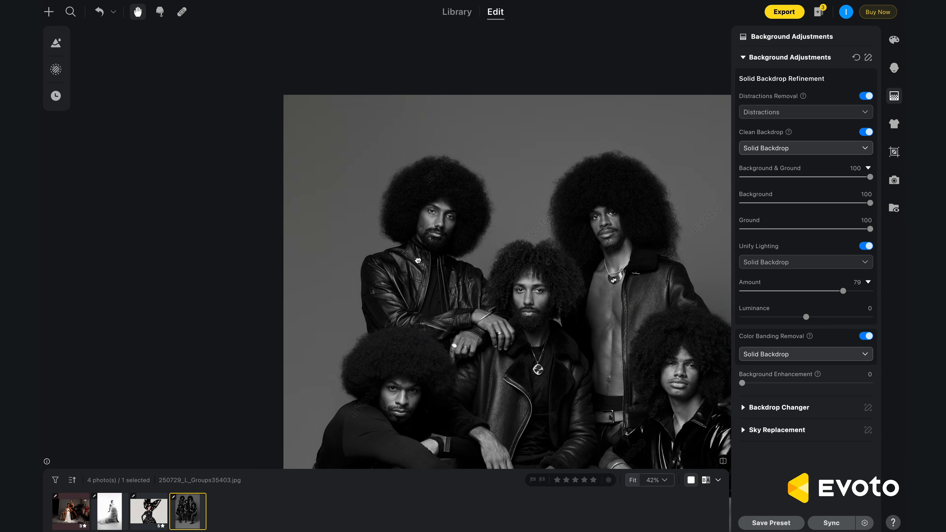
drag(352, 216, 398, 155)
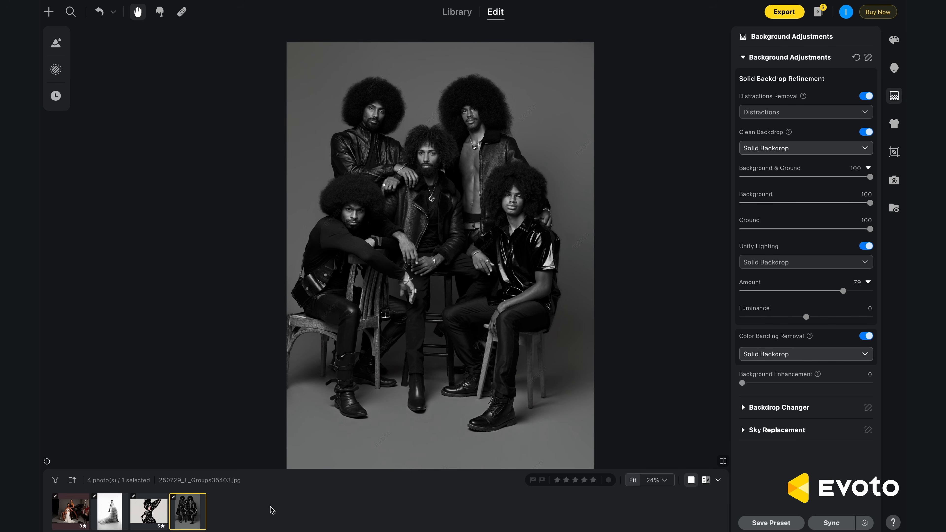
- Open the photo of the two women in white and black gowns and turn on Distractions Removal set to Distractions
click(61, 513)
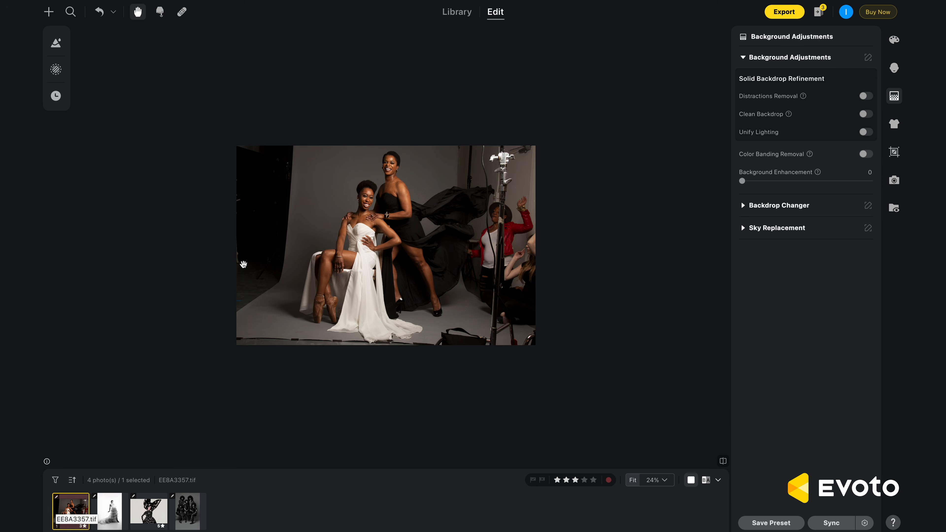
scroll(243, 264, up, 2)
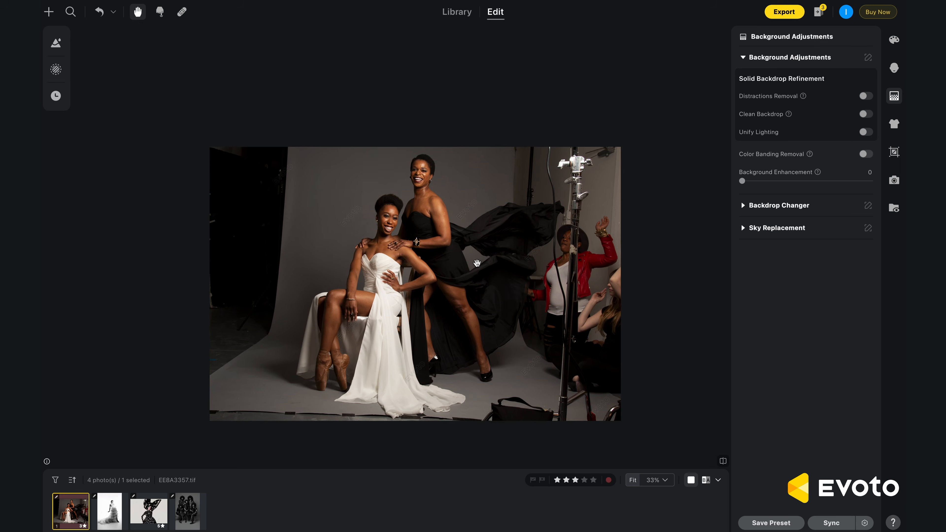
scroll(477, 263, up, 2)
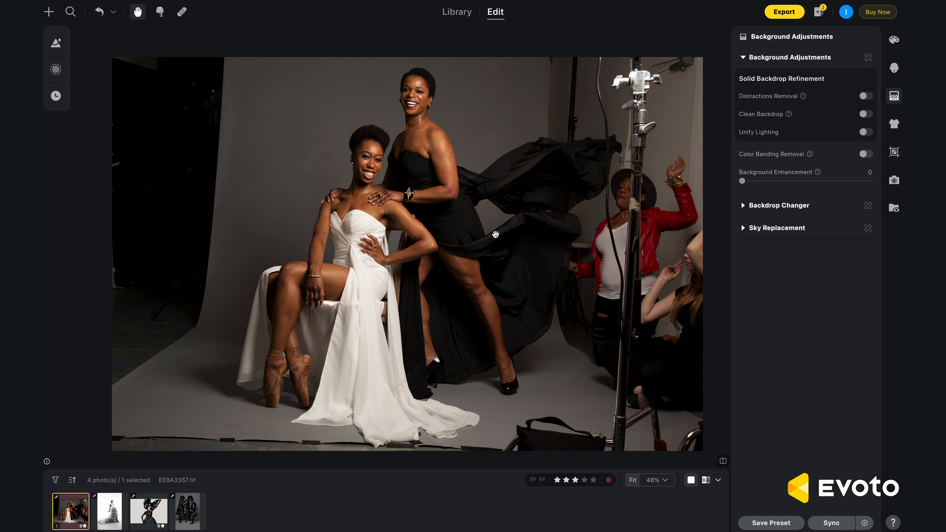
scroll(495, 234, down, 1)
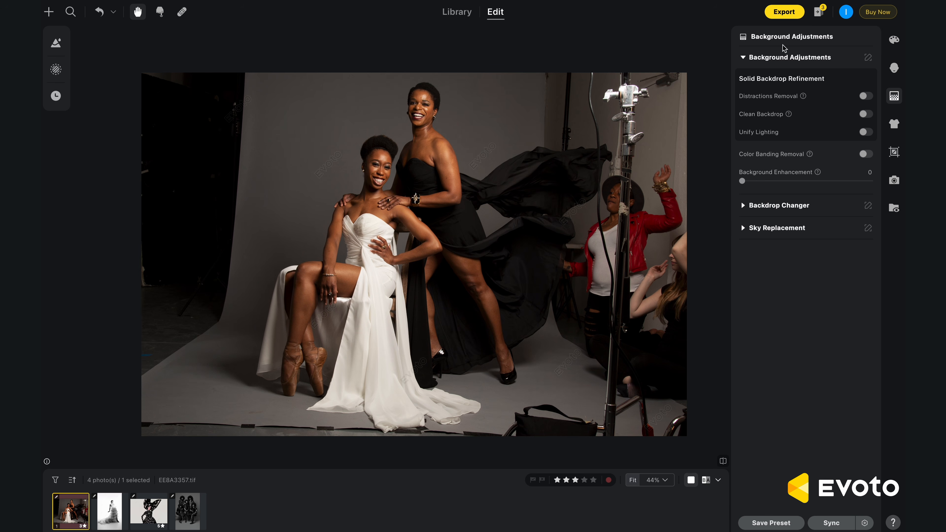
click(865, 96)
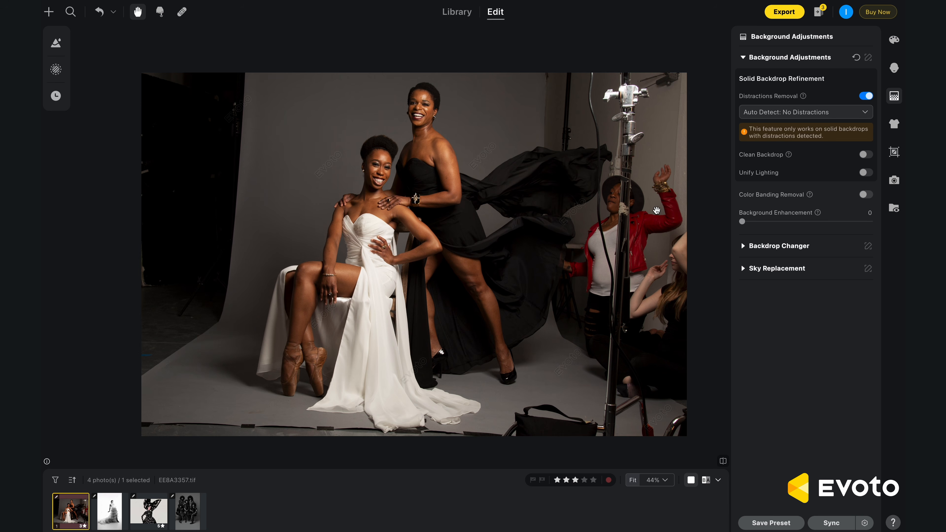
click(824, 113)
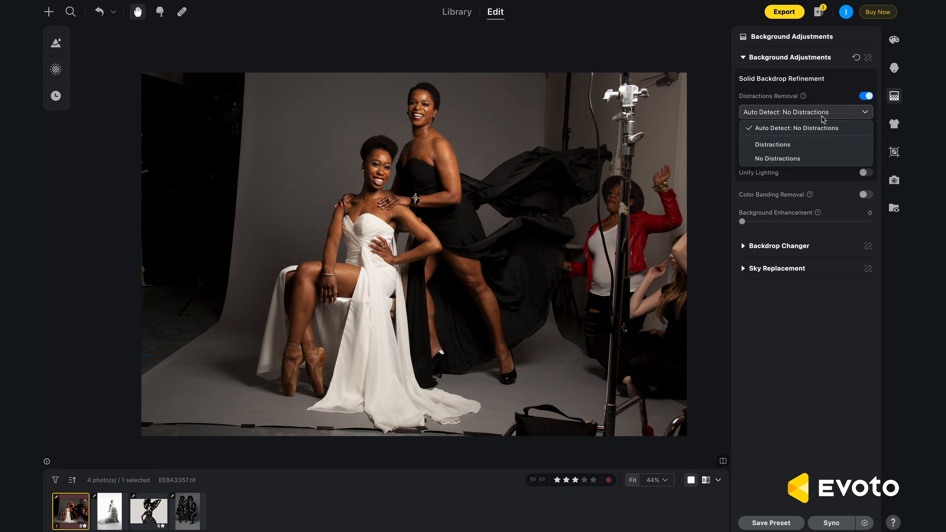
click(779, 148)
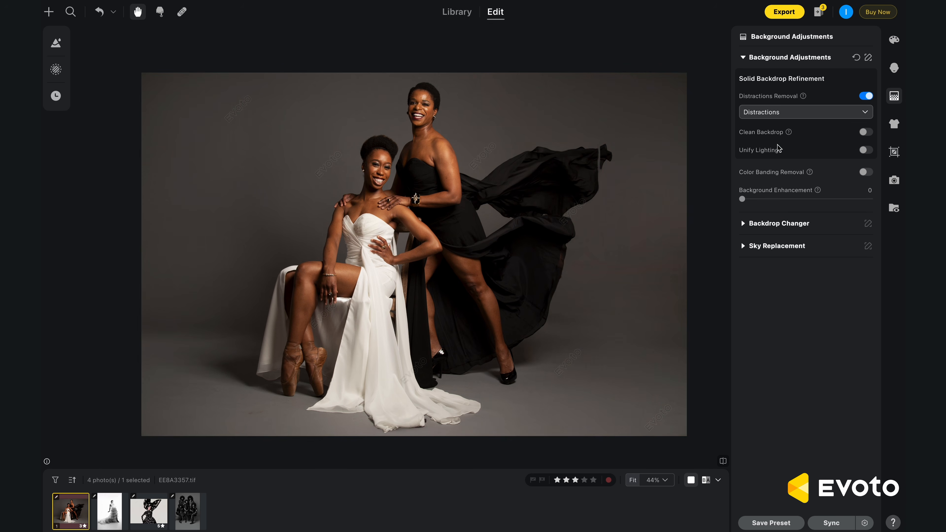
- Inspect the black gown's flowing edges for removal artifacts, comparing Distractions Removal off and on and leaving it on
scroll(561, 204, up, 5)
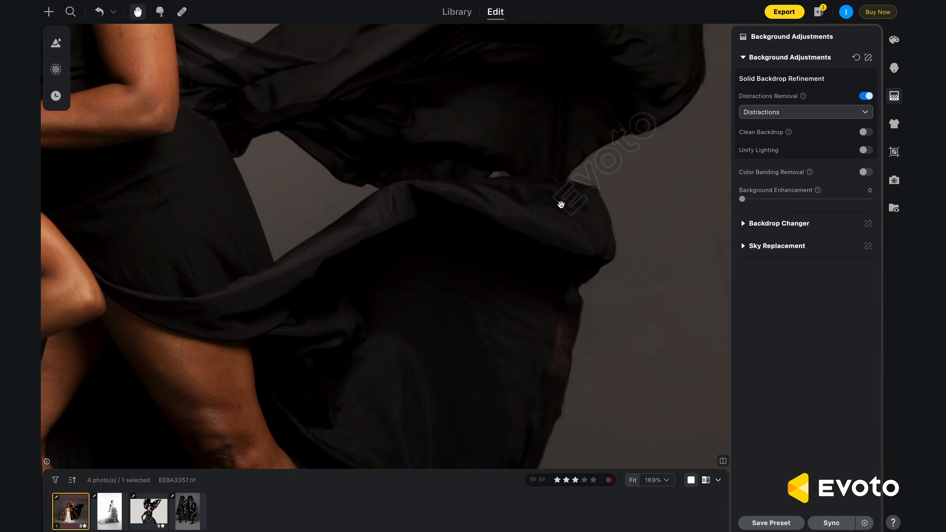
drag(545, 245, 481, 173)
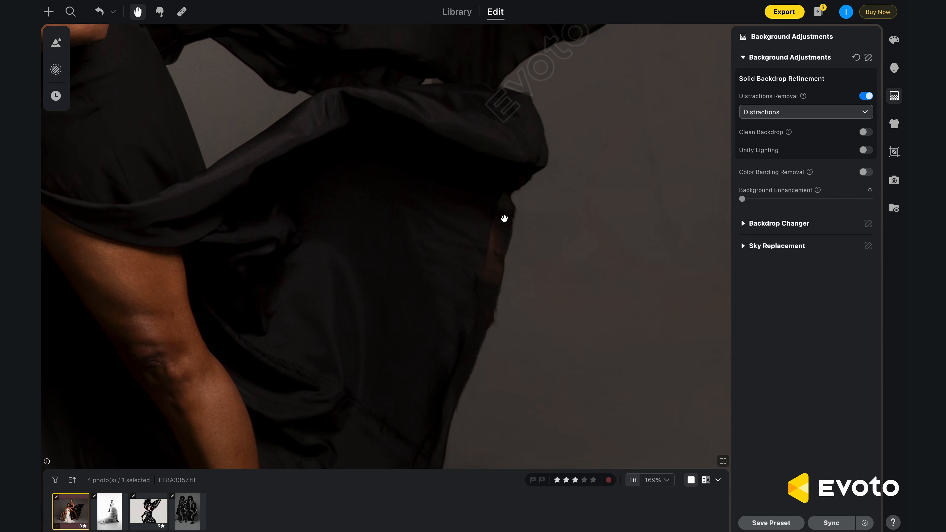
drag(485, 258, 429, 260)
drag(449, 182, 528, 289)
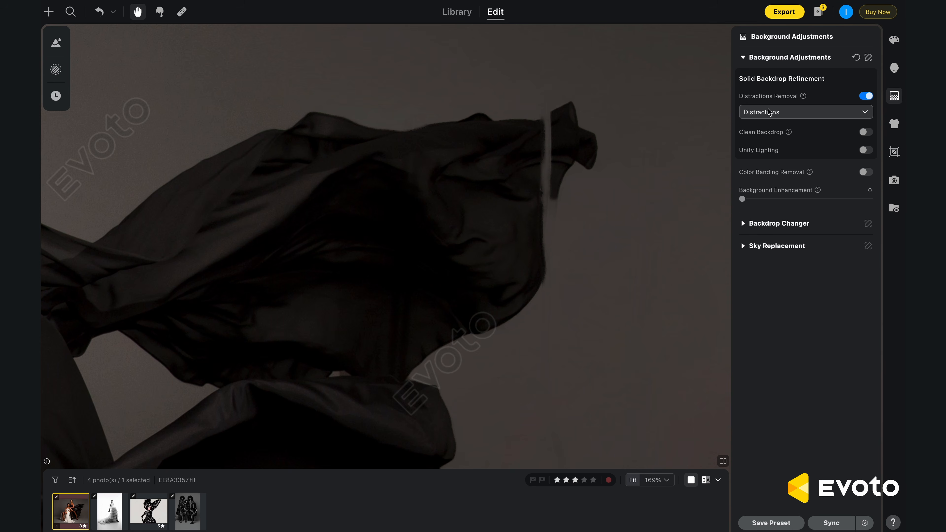
click(866, 96)
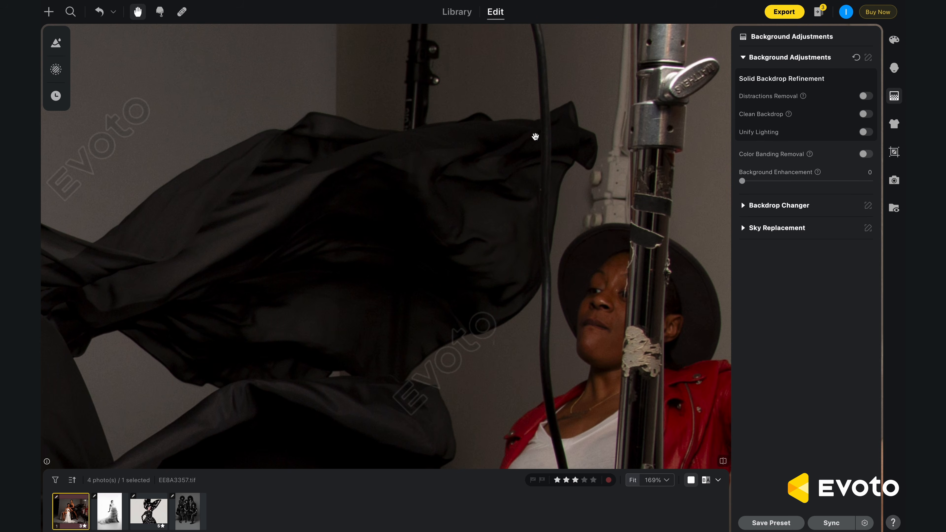
drag(484, 289, 510, 220)
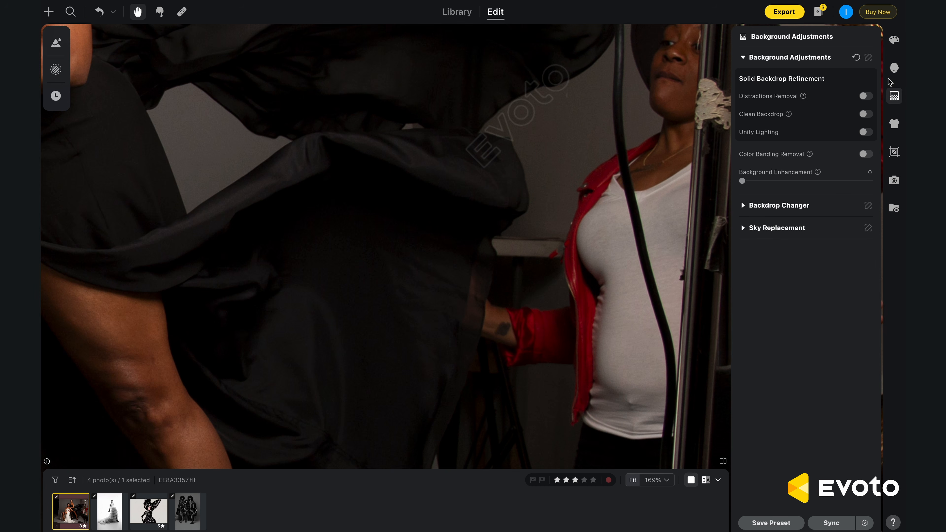
click(870, 98)
scroll(512, 252, down, 10)
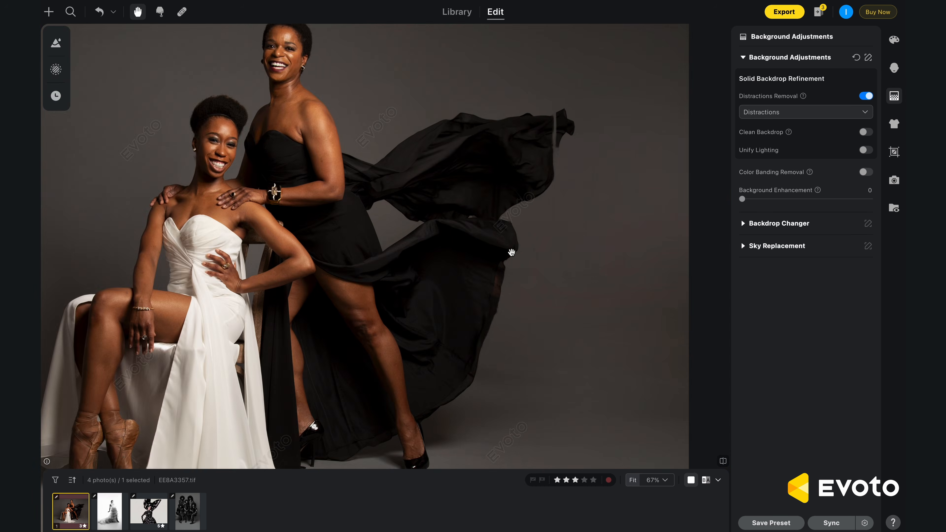
drag(511, 253, 538, 247)
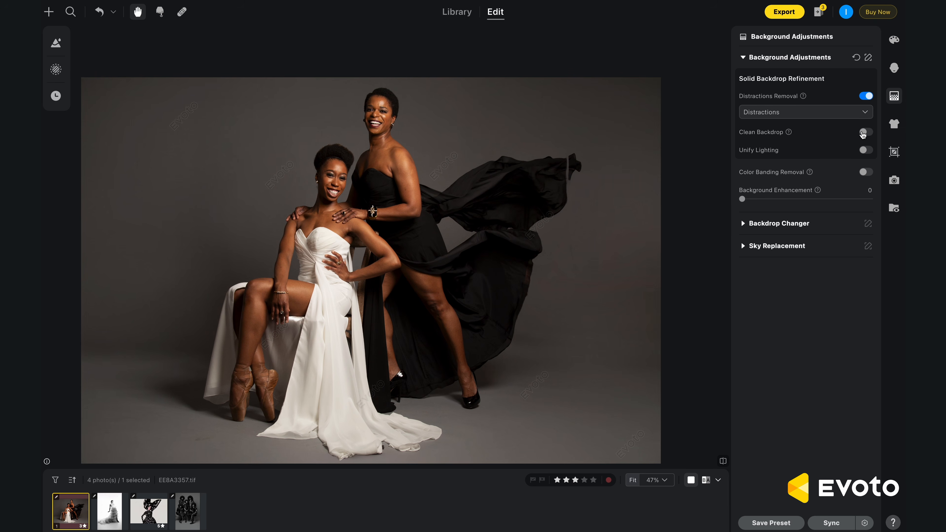
- Turn on Clean Backdrop with Auto Detect: Solid Backdrop to clear the floor marks around the ballet shoes and white gown
click(387, 333)
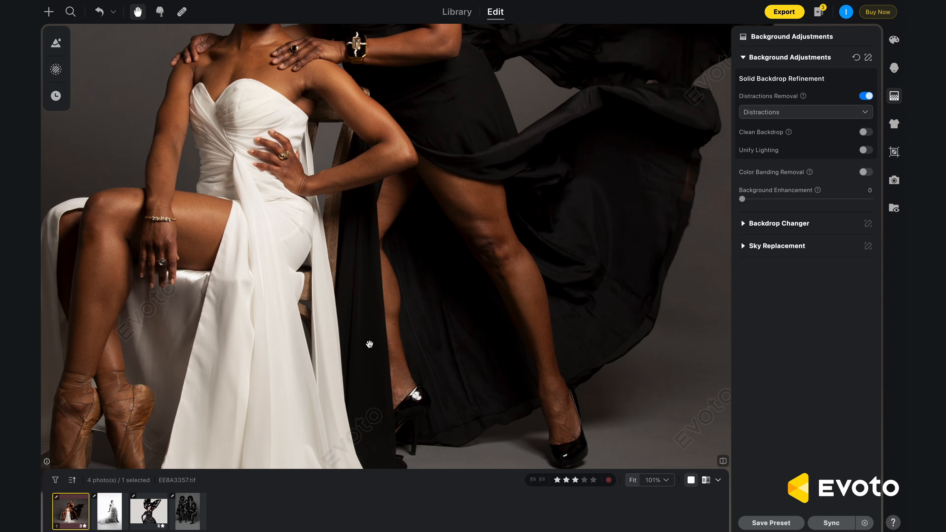
drag(261, 356, 544, 228)
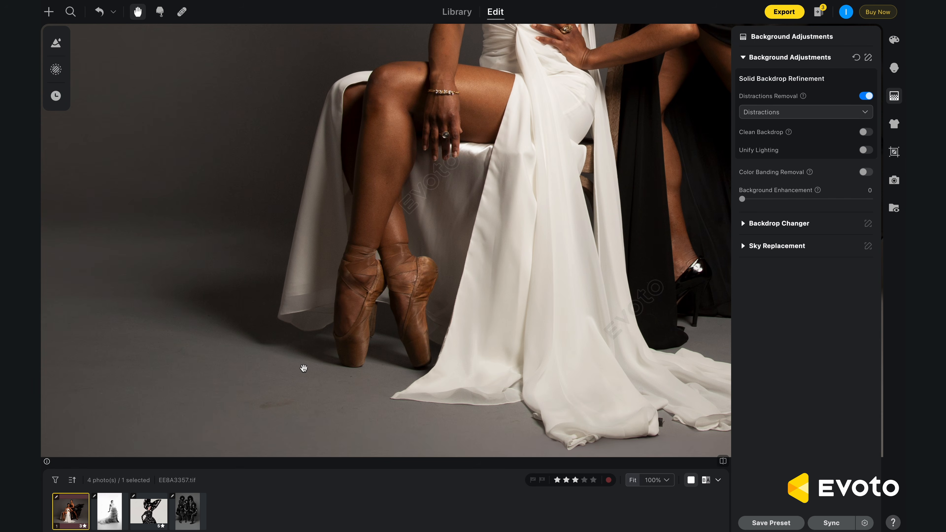
click(870, 133)
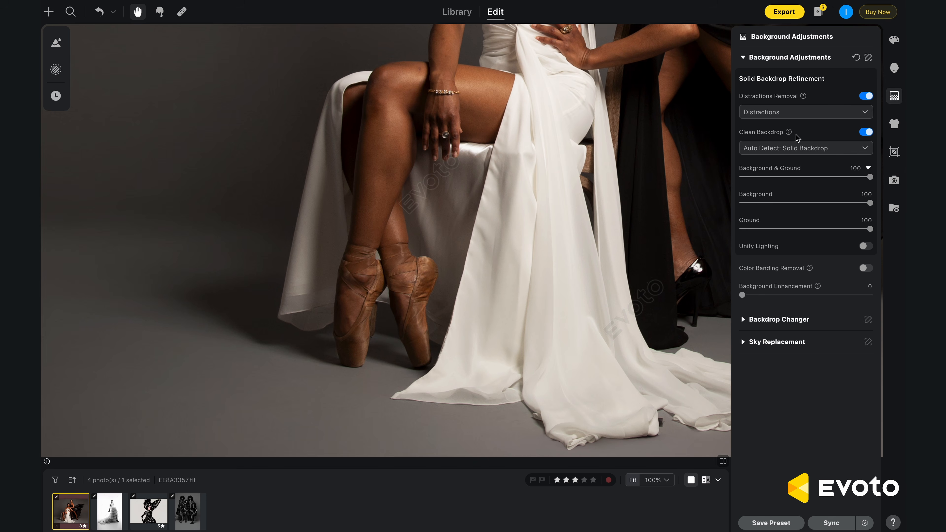
scroll(541, 272, down, 6)
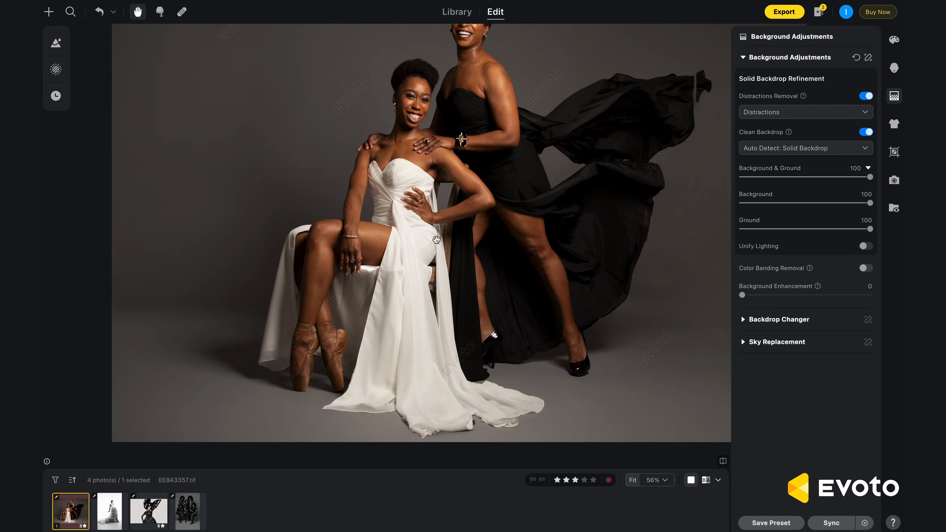
scroll(374, 295, up, 1)
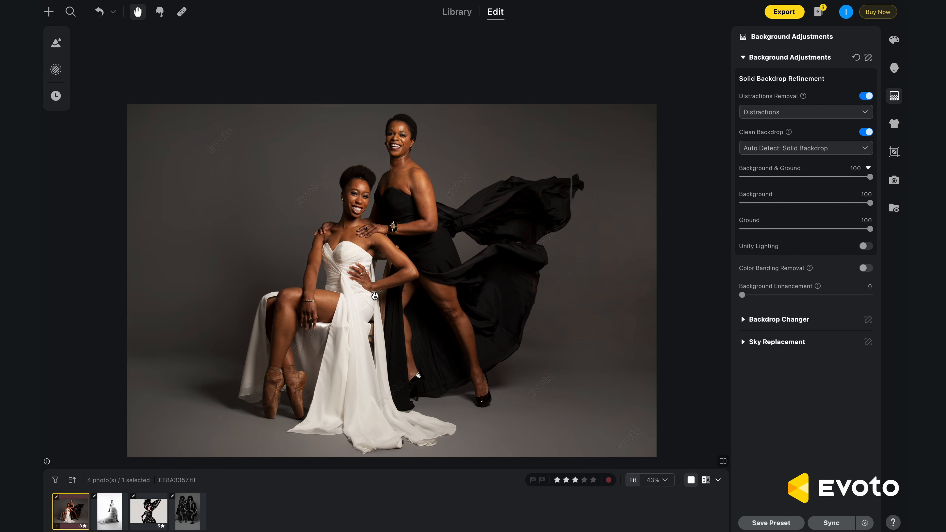
- Turn on Unify Lighting set to Solid Backdrop for the two women's photo and compare the result with the original
click(866, 246)
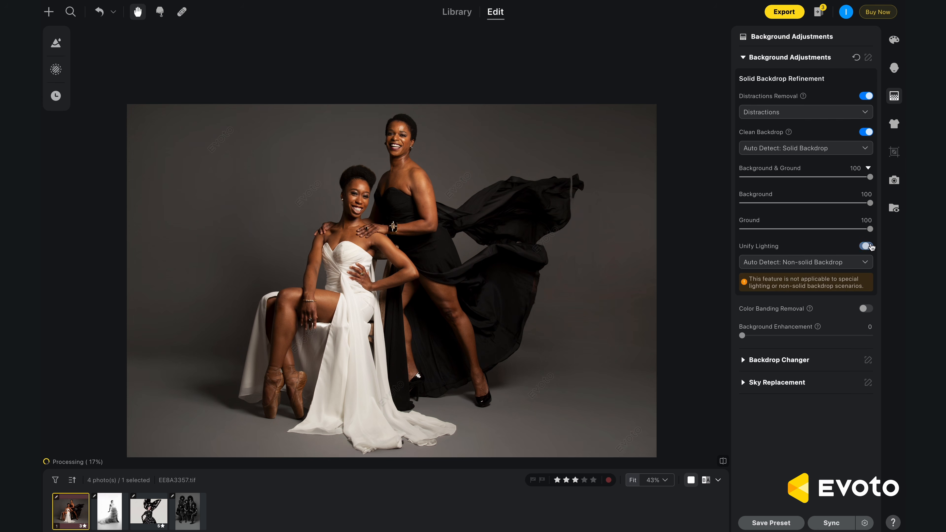
click(845, 265)
click(846, 294)
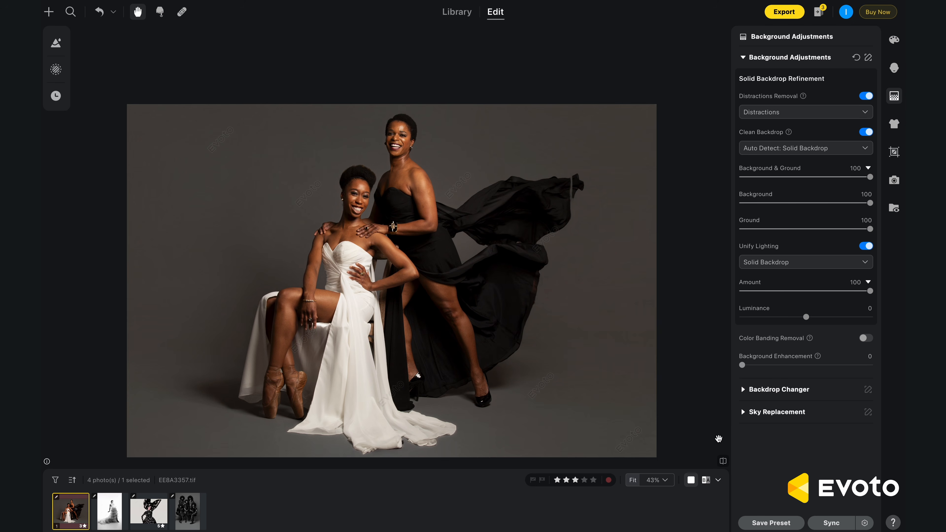
click(723, 461)
click(722, 462)
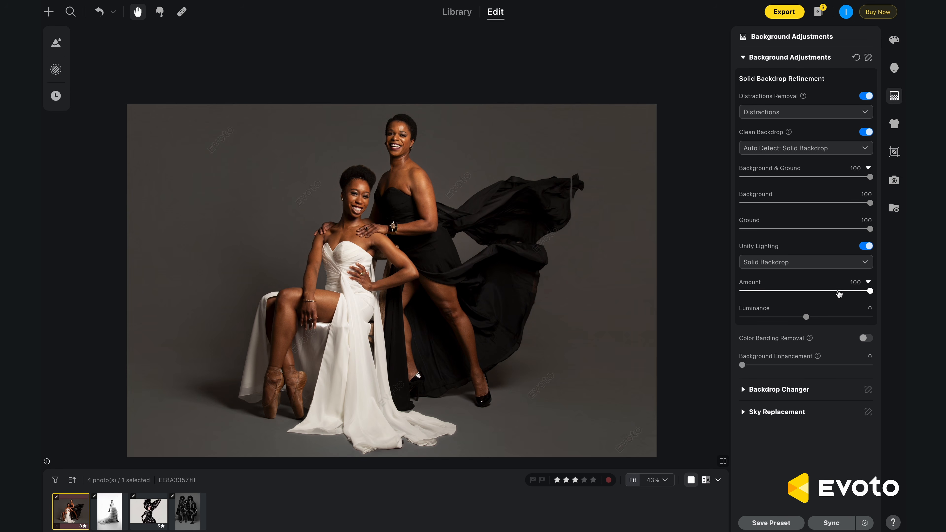
- Lower the Unify Lighting amount to 64 and compare the backdrop with the effect off and on, leaving it on
click(838, 293)
drag(837, 293, 824, 293)
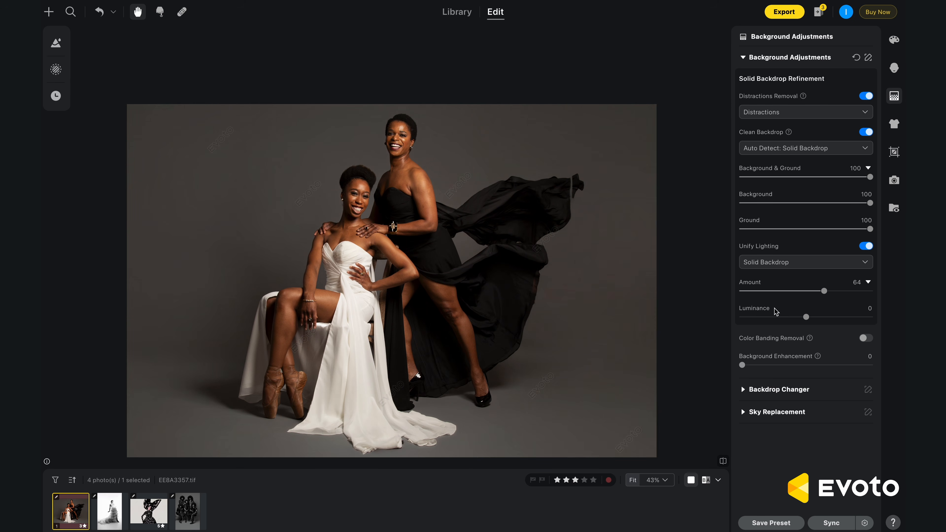
click(864, 246)
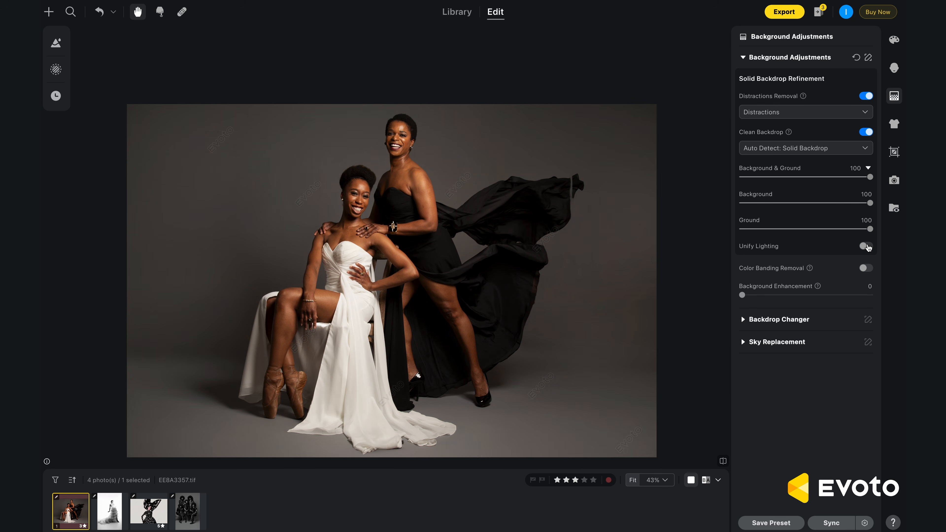
click(870, 246)
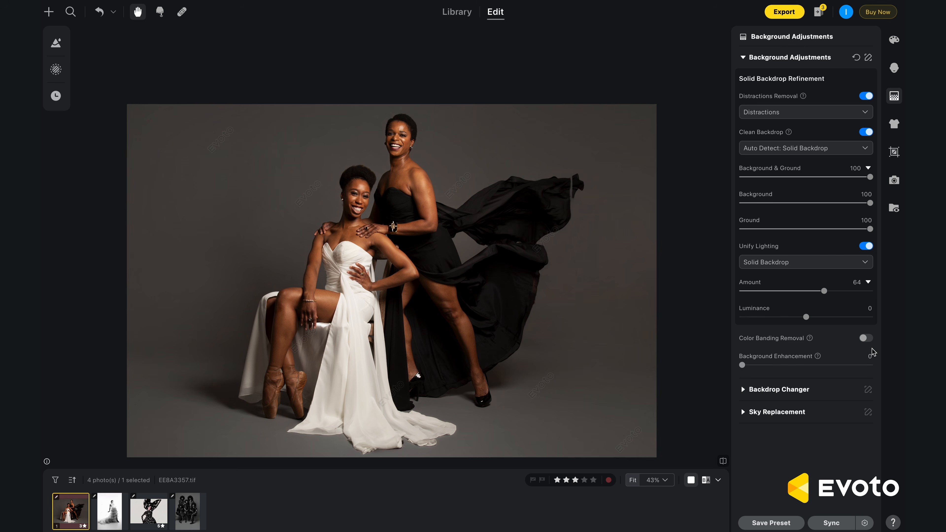
- Turn on Color Banding Removal set to Solid Backdrop for the photo of the two women
click(865, 337)
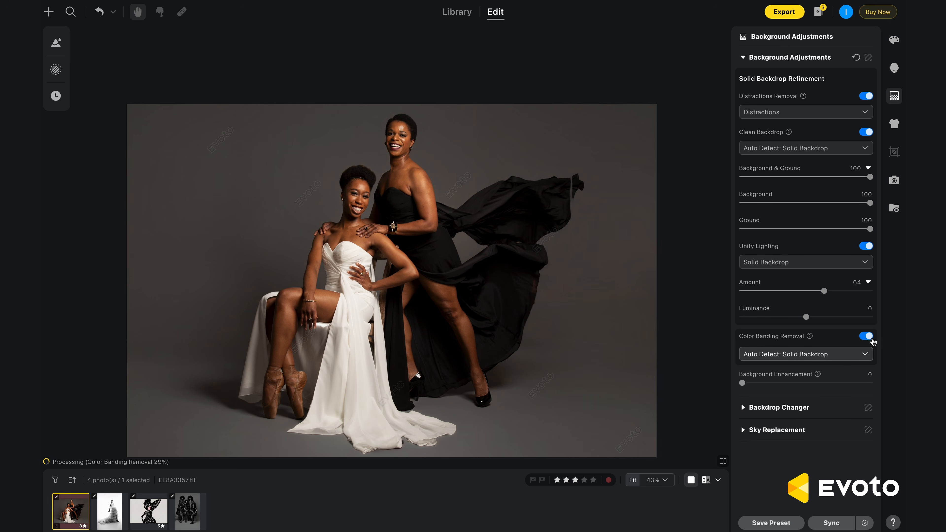
click(825, 362)
click(811, 386)
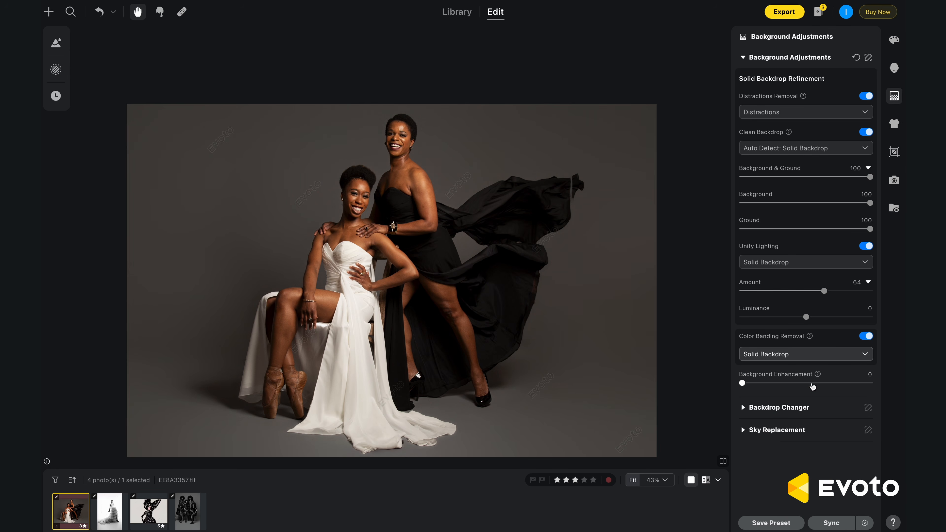
- Look through the Backdrop Changer's recommended backdrops, fill and shadow options, then collapse the section
click(821, 415)
scroll(802, 449, down, 6)
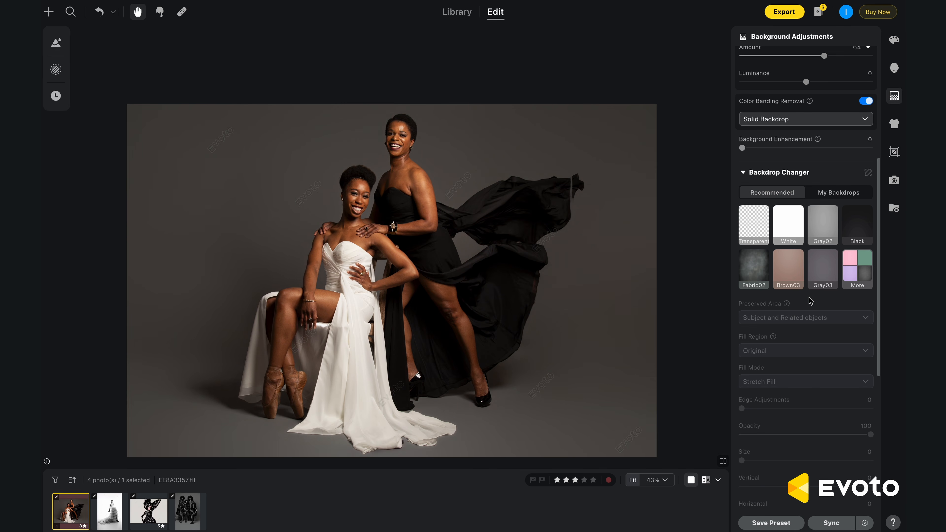
scroll(810, 301, down, 7)
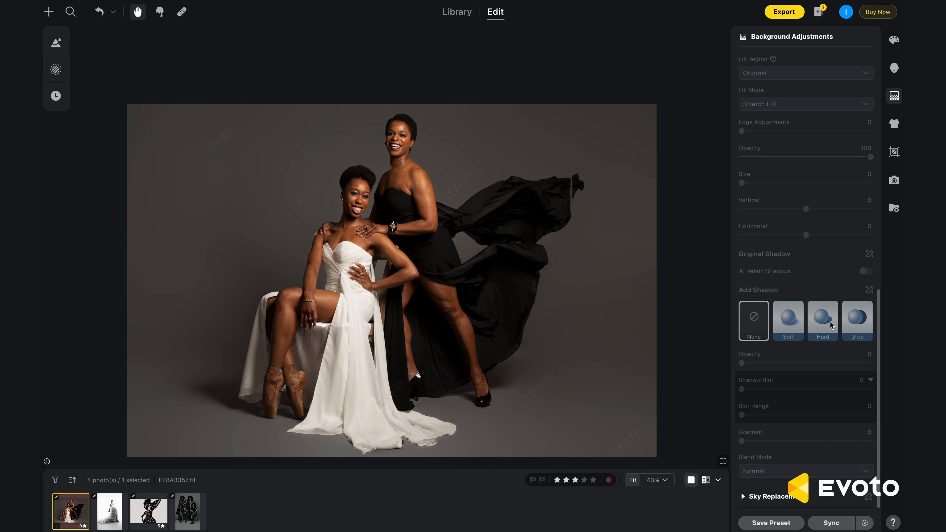
scroll(782, 279, up, 10)
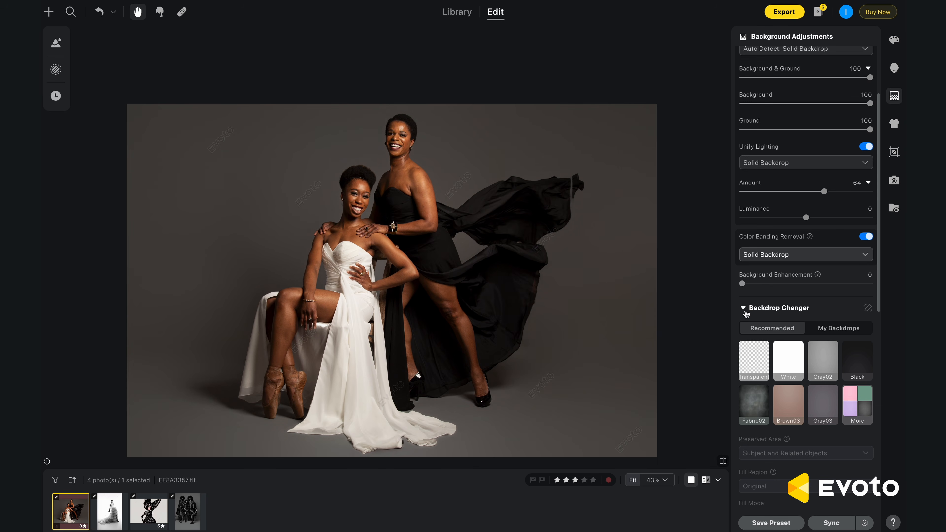
click(746, 313)
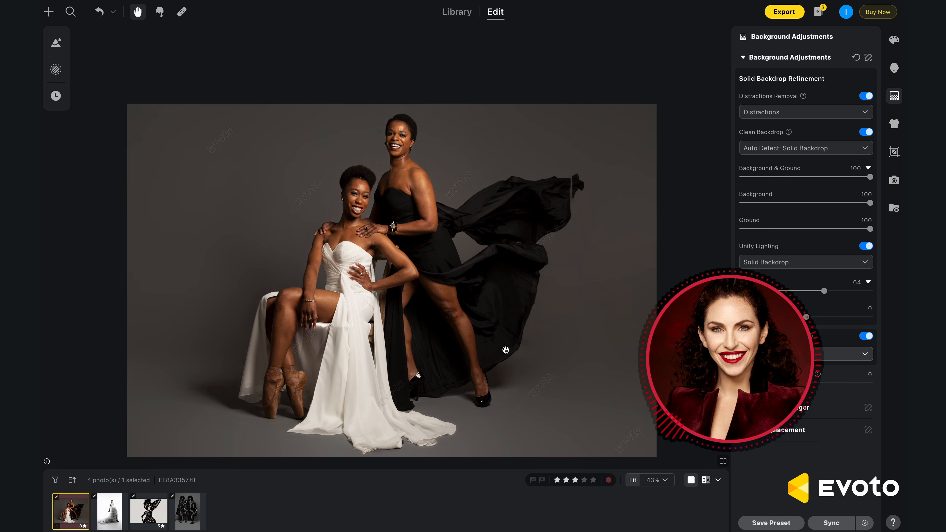
- Compare the tiered white gown, polka-dot outfit, group portrait and two-women photos with their unedited originals, one after another
scroll(495, 304, up, 3)
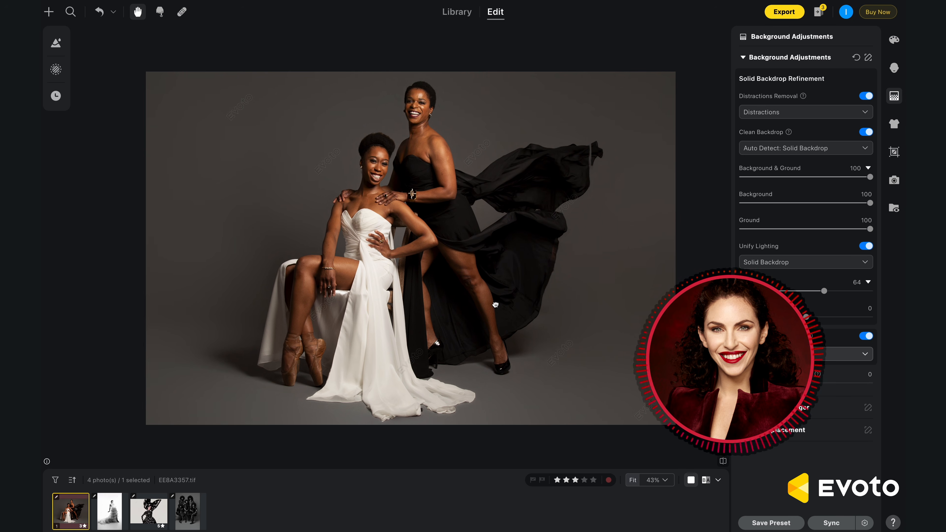
scroll(494, 304, down, 2)
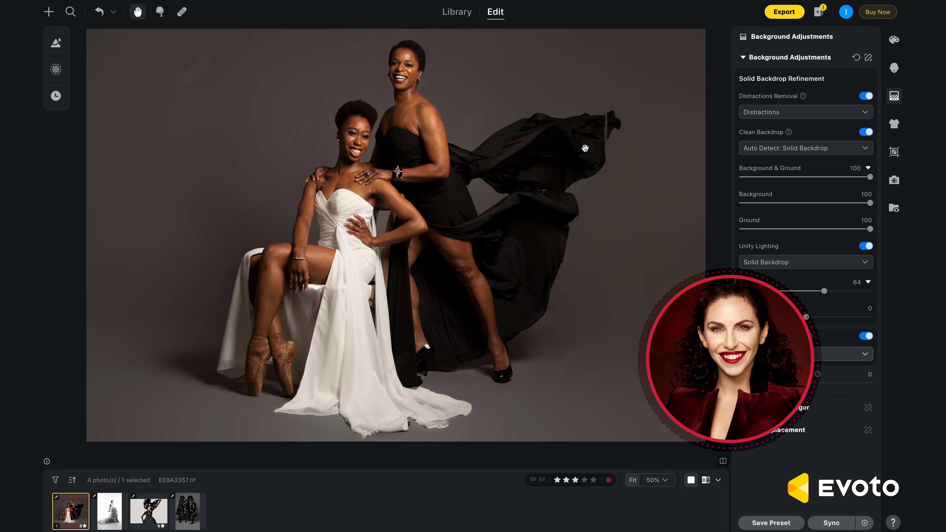
click(110, 513)
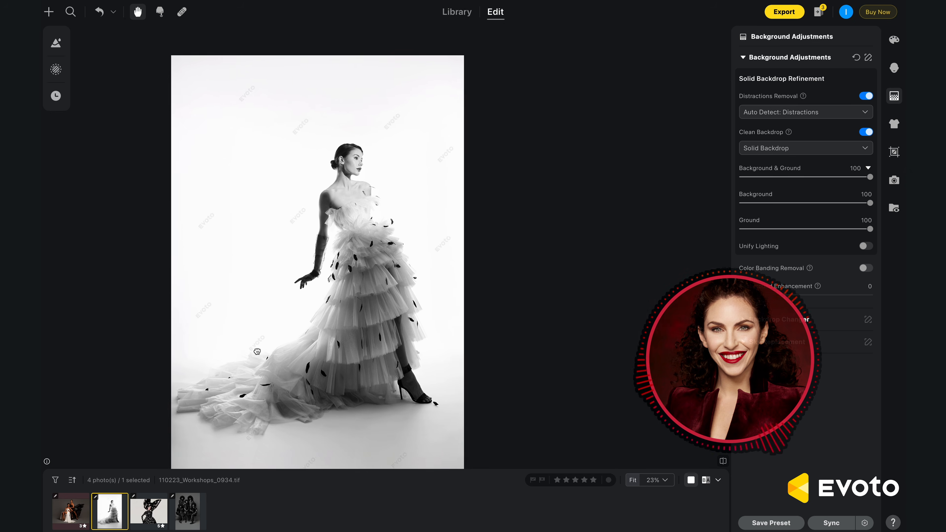
click(721, 462)
click(145, 522)
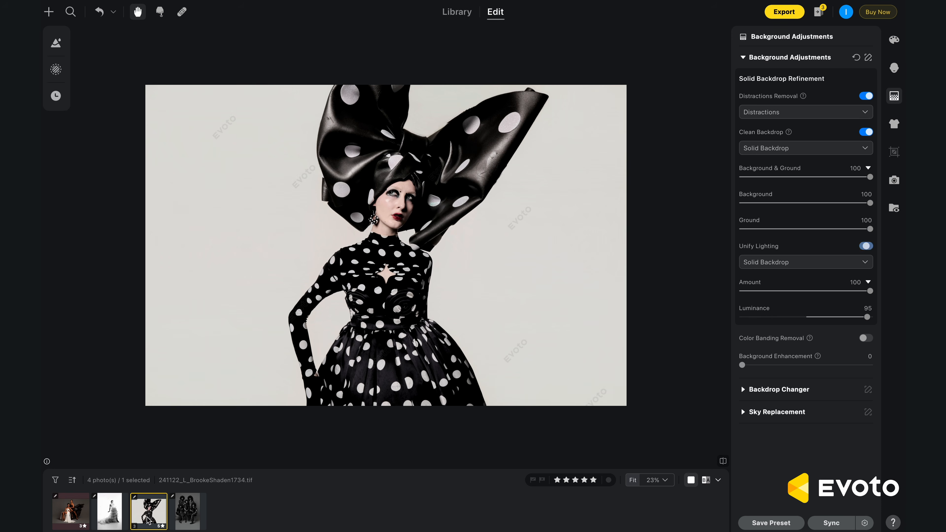
click(722, 462)
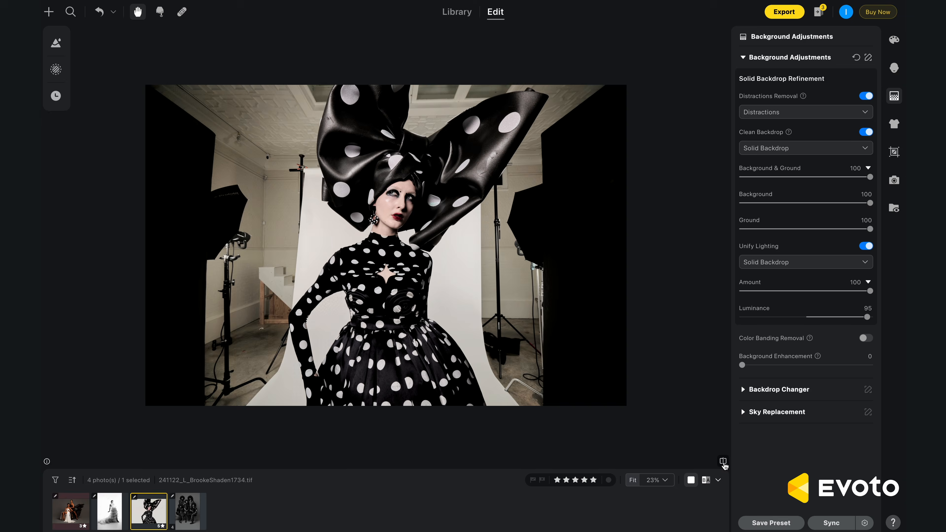
click(188, 519)
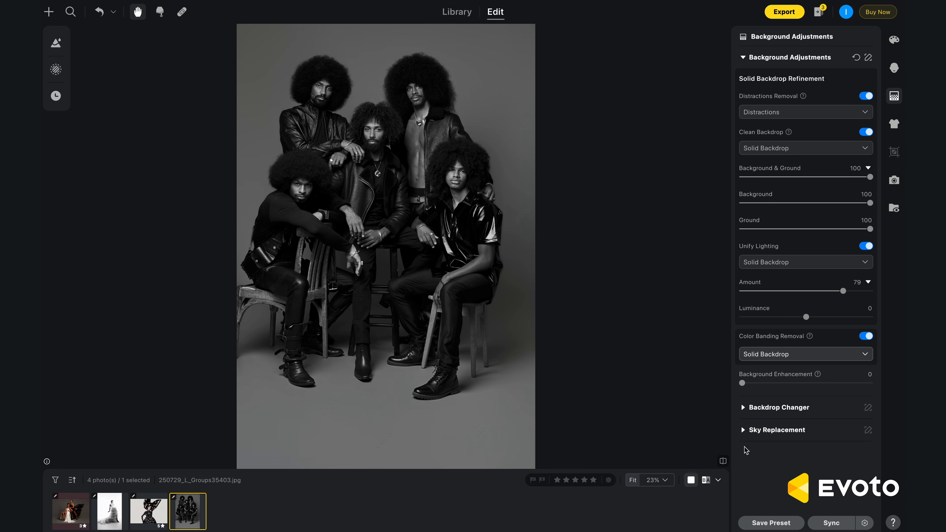
click(722, 462)
click(76, 516)
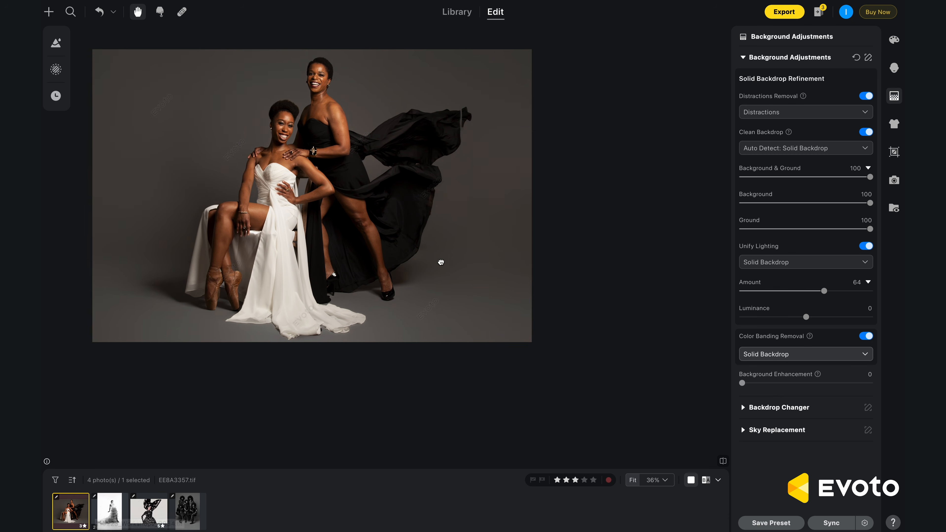
drag(439, 259, 504, 322)
click(723, 463)
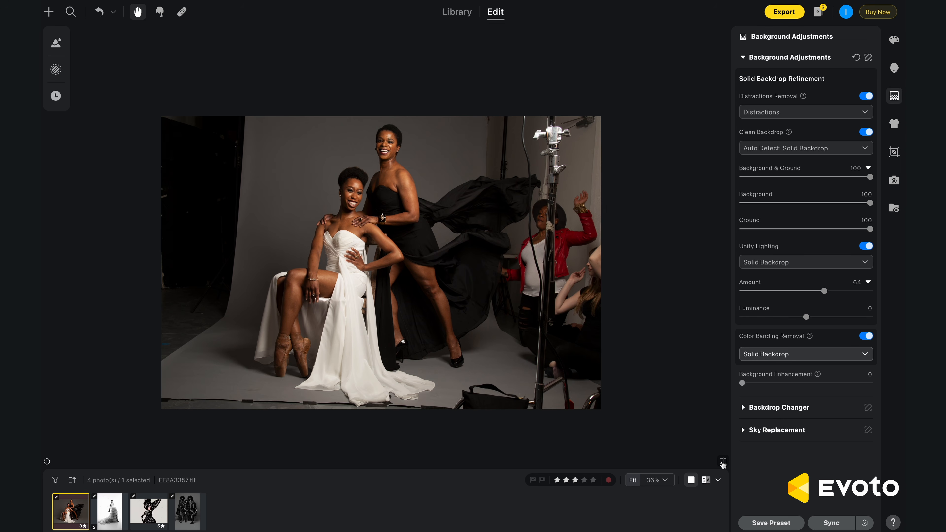